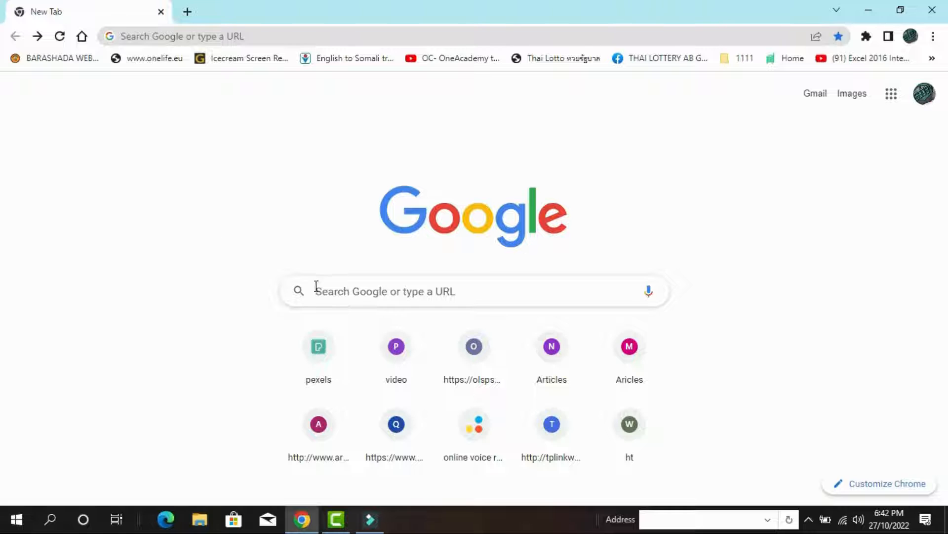
Load techsmith.com in Chrome, then switch to the empty Untitled Camtasia project
left_click(285, 35)
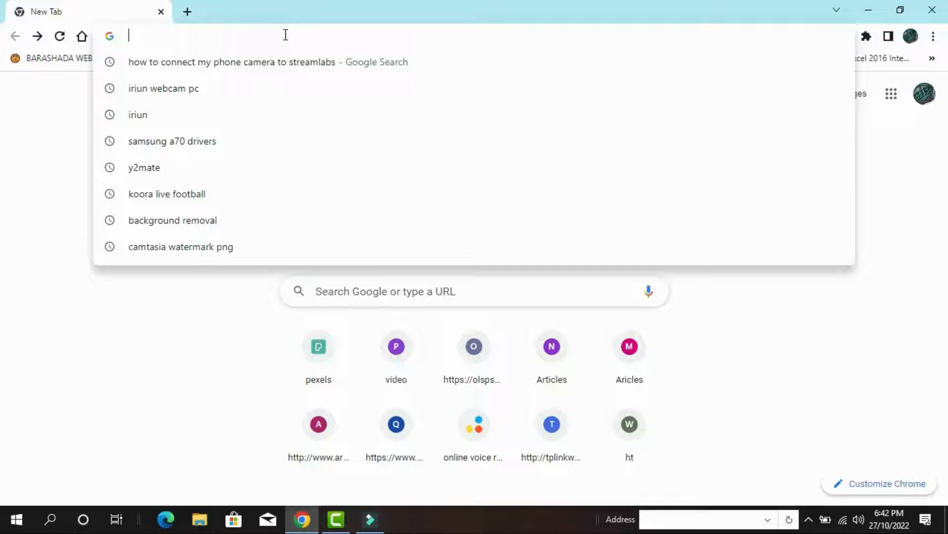
type("tec")
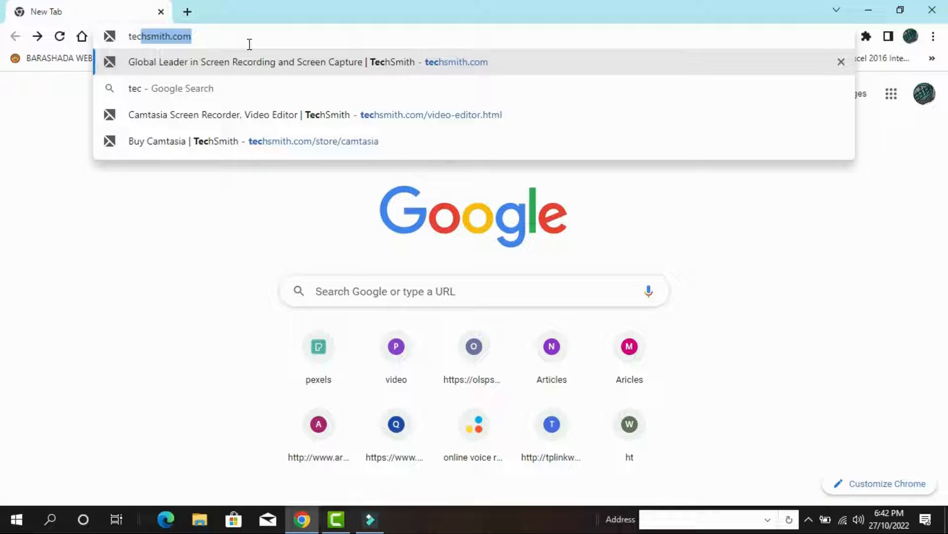
key("Return")
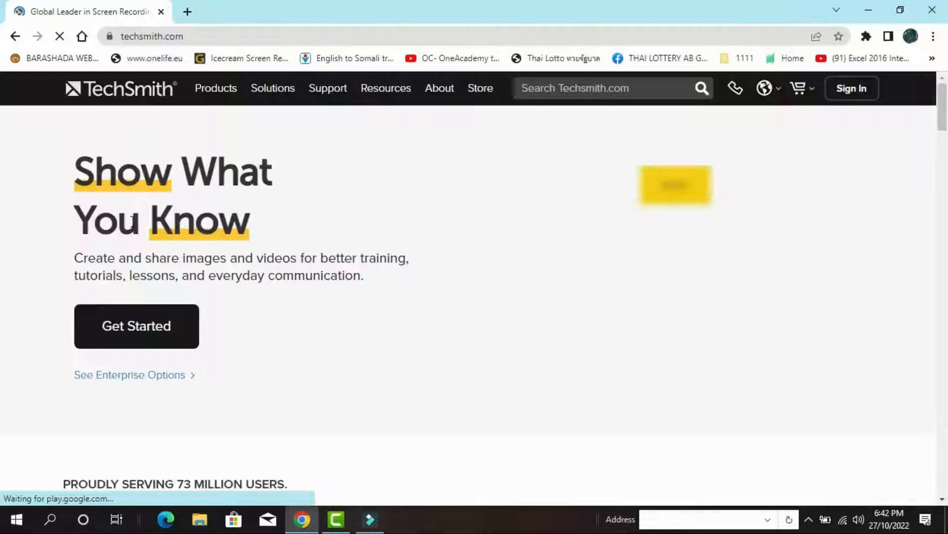
mouse_move(207, 101)
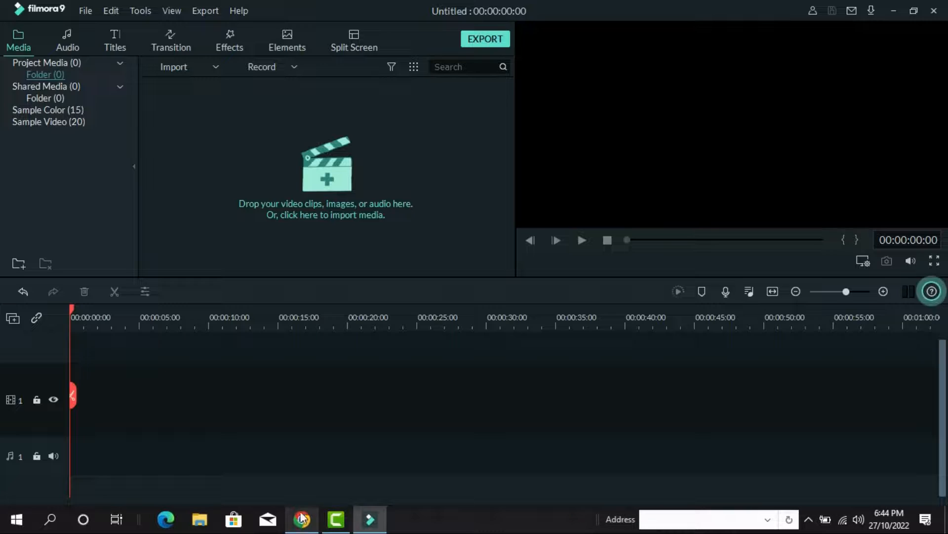
left_click(339, 526)
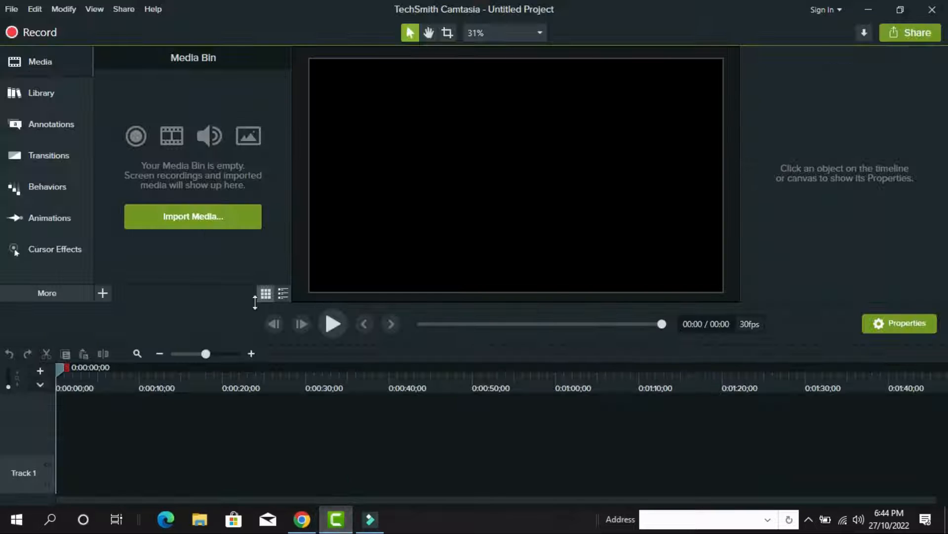
Show the Library panel with the Camtasia 2019 asset folders, from Icons through Outros
left_click(339, 526)
left_click(339, 526)
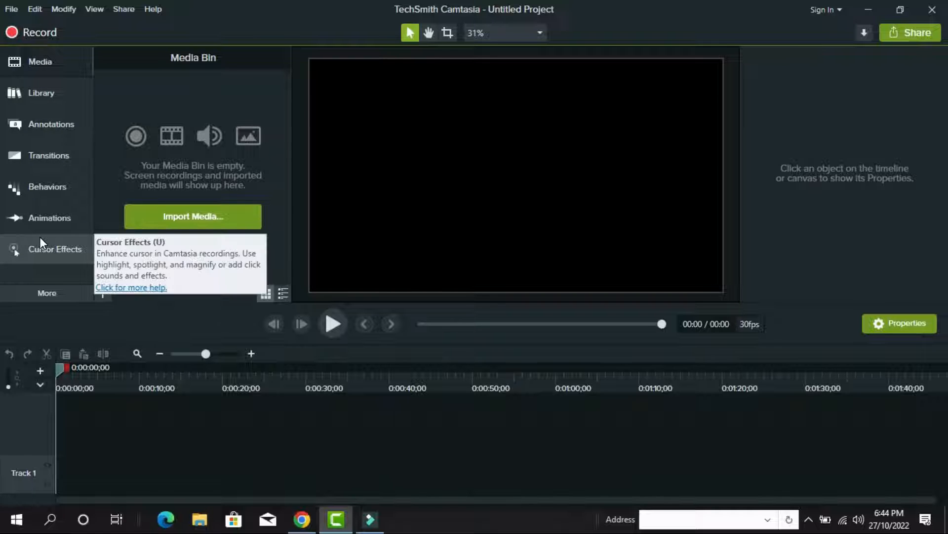
left_click(44, 64)
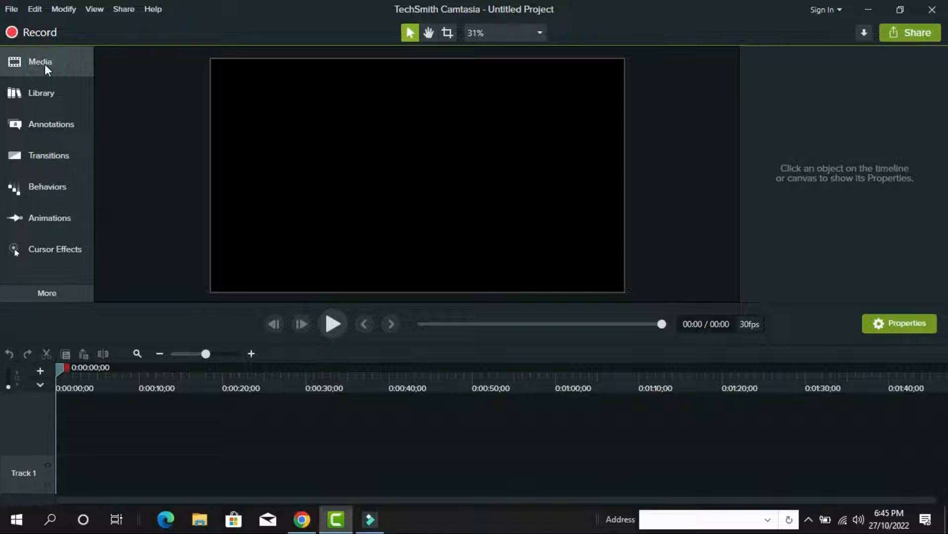
left_click(44, 64)
left_click(44, 96)
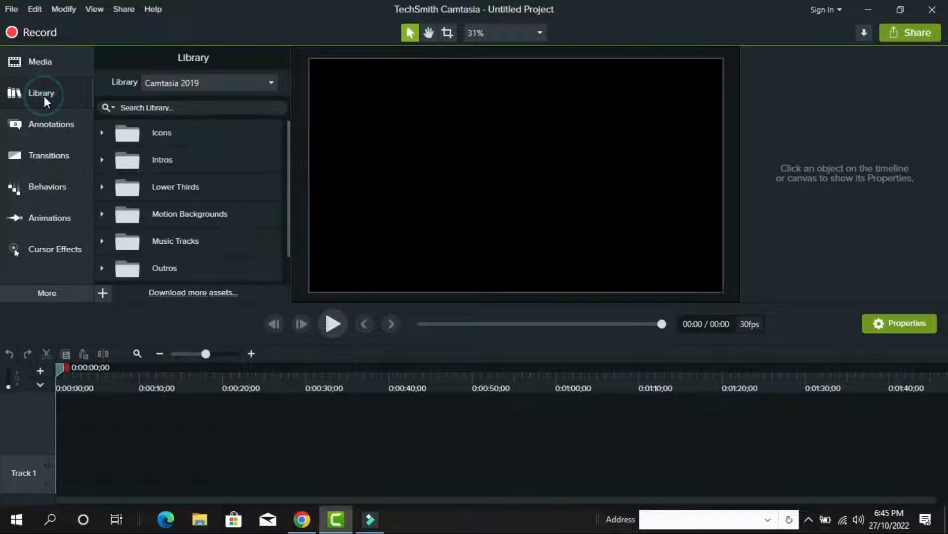
left_click(39, 96)
left_click(40, 95)
left_click(39, 95)
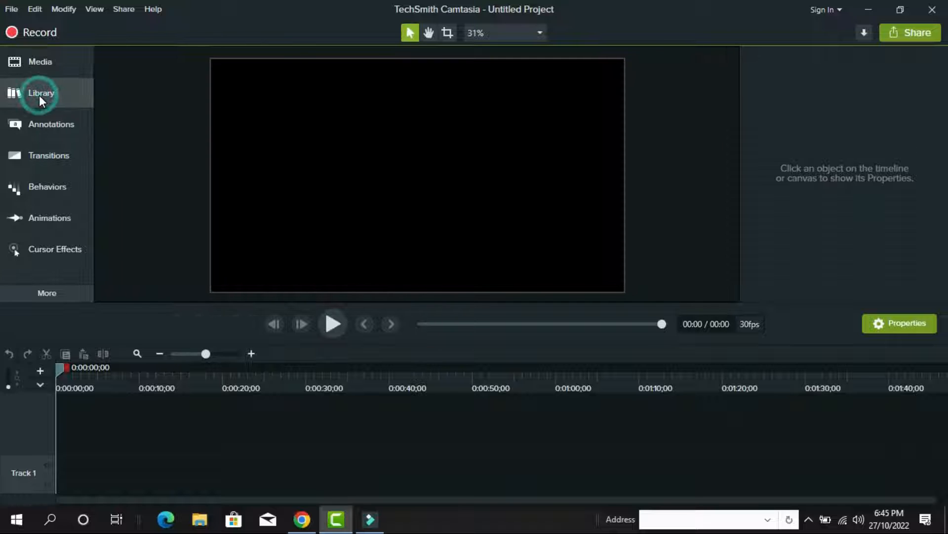
left_click(39, 95)
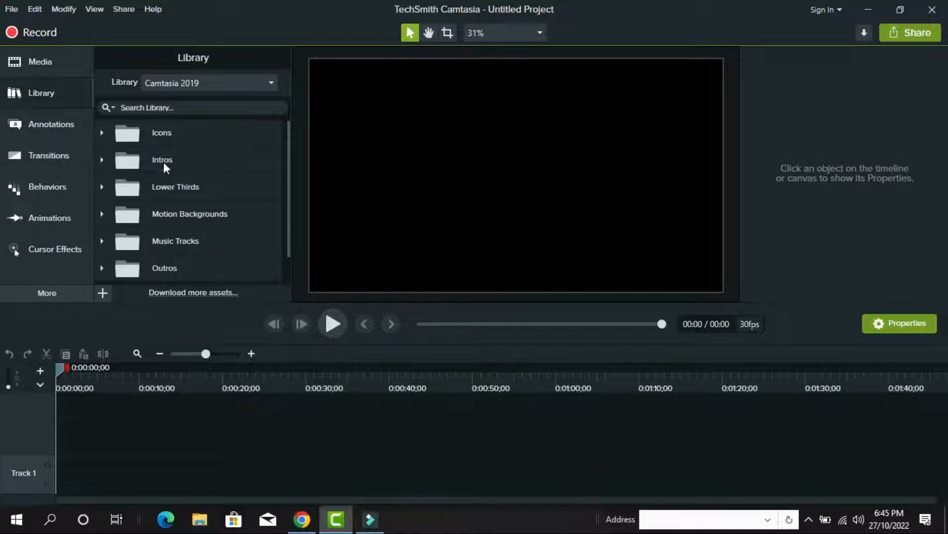
scroll(194, 219, "down", 1)
scroll(206, 240, "up", 1)
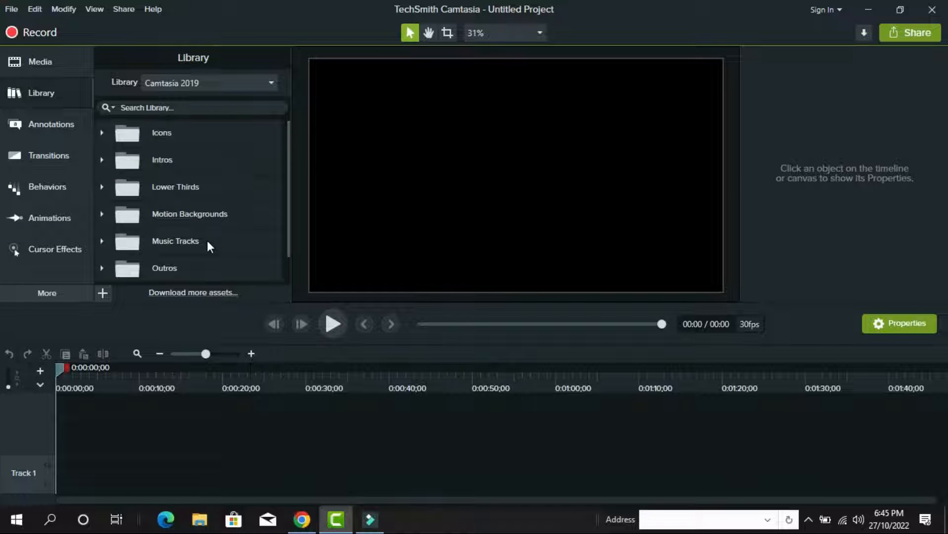
Browse the Transitions, Behaviors and Animations presets, then return to the empty Media Bin
left_click(51, 157)
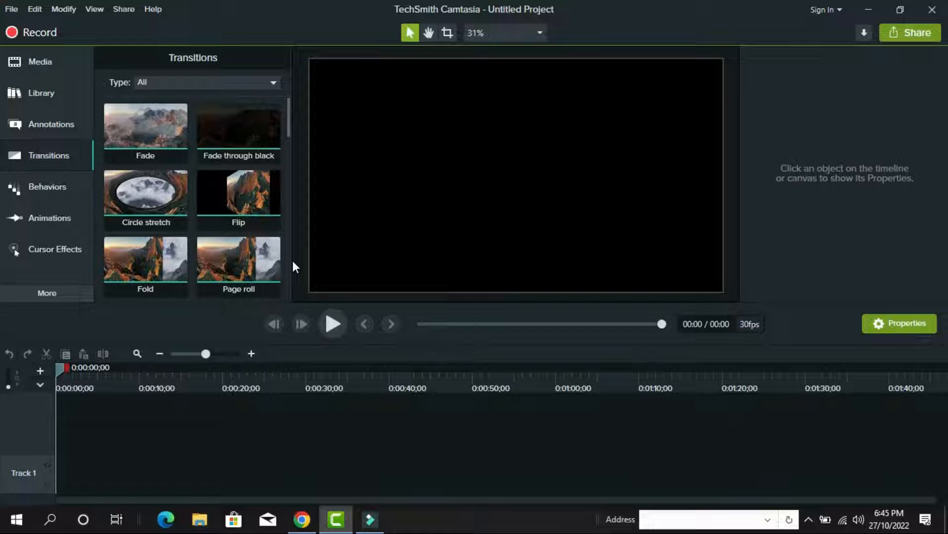
left_click(40, 188)
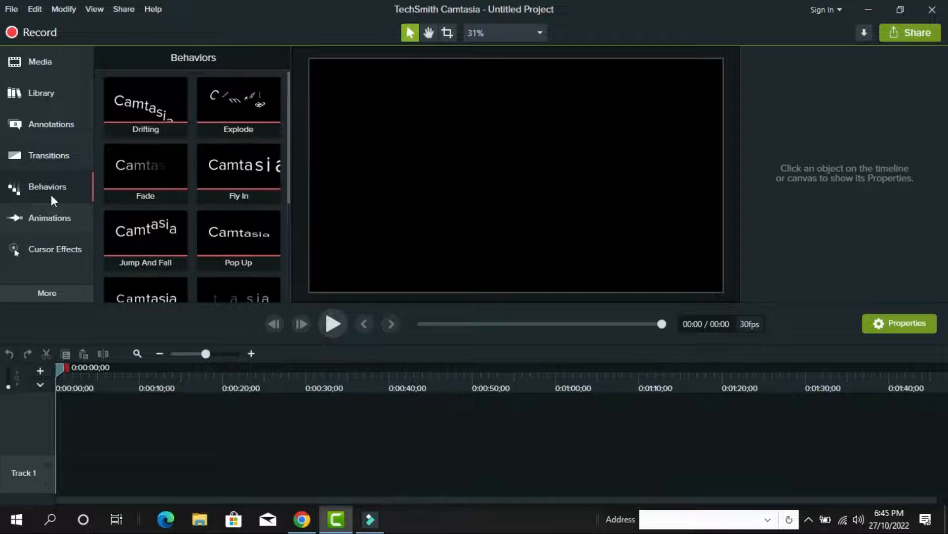
left_click(28, 215)
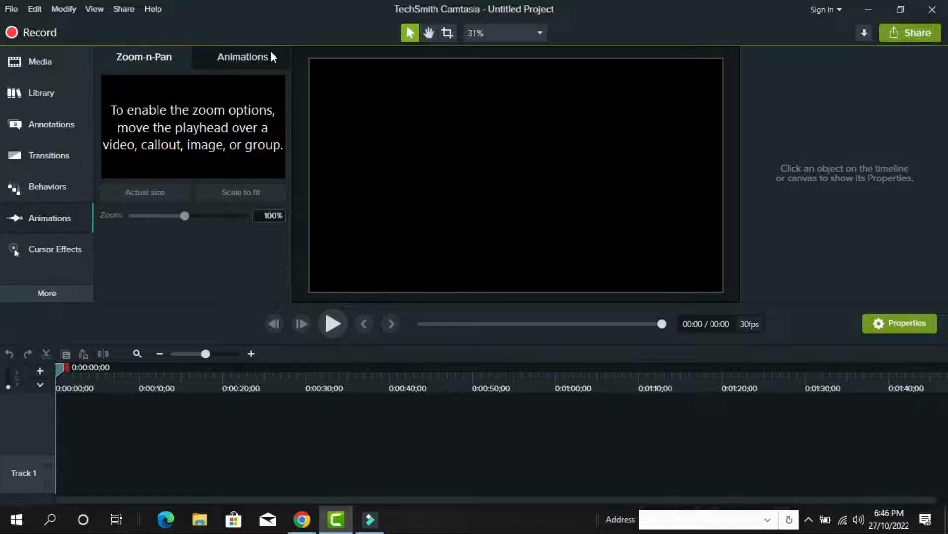
left_click(241, 57)
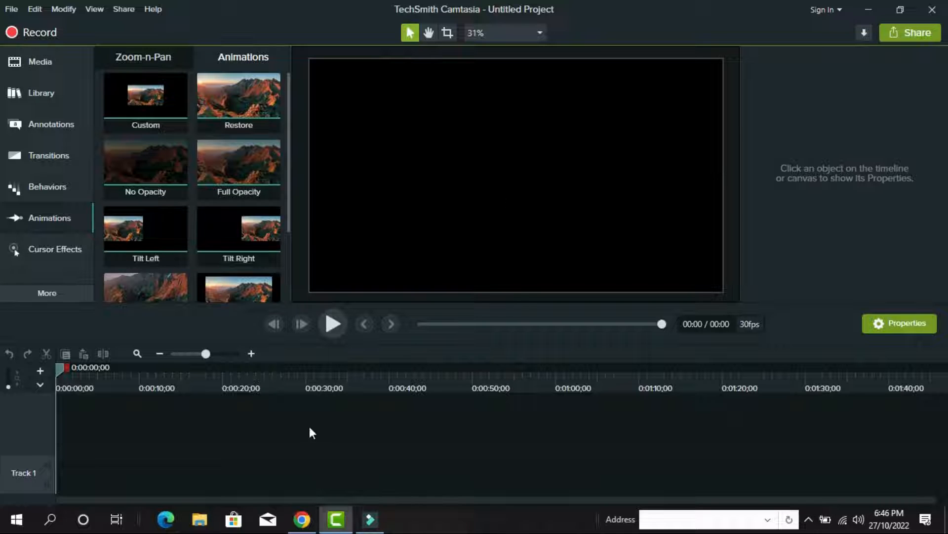
left_click(25, 61)
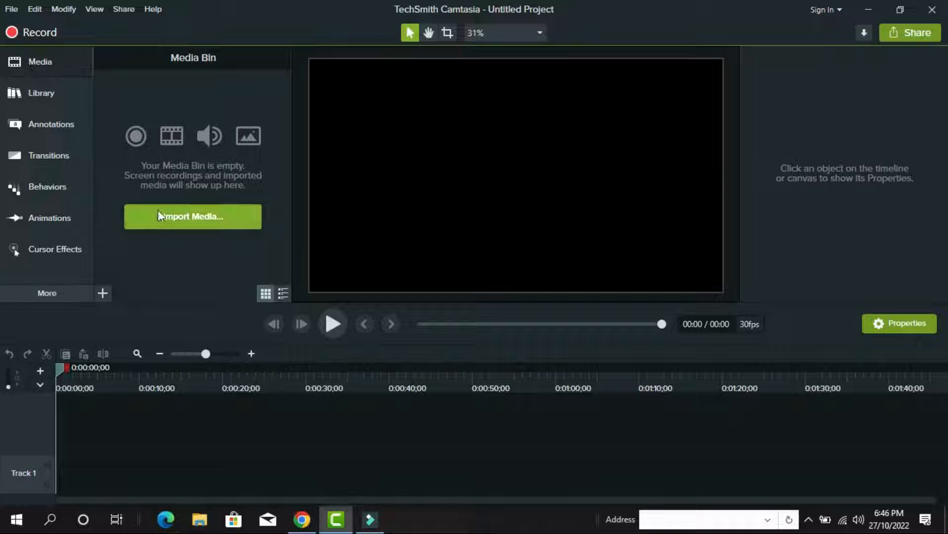
Import the road clips 01.mp4 and 02.mp4 from the Desktop into the Media Bin
left_click(196, 216)
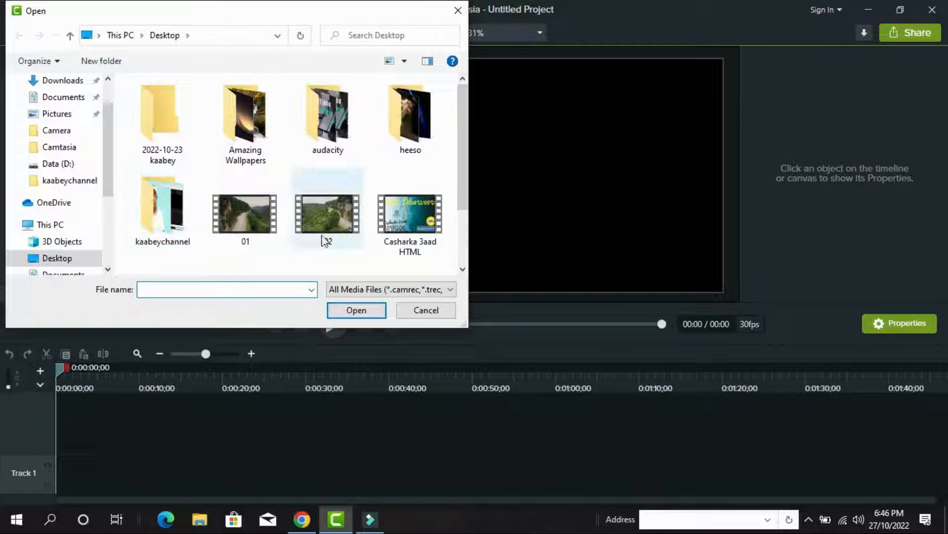
left_click_drag(227, 251, 339, 201)
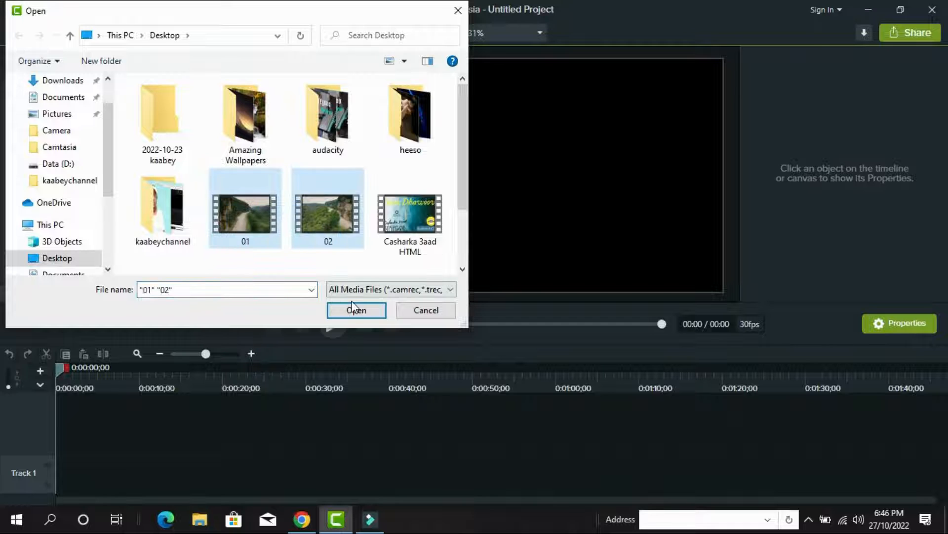
left_click(355, 309)
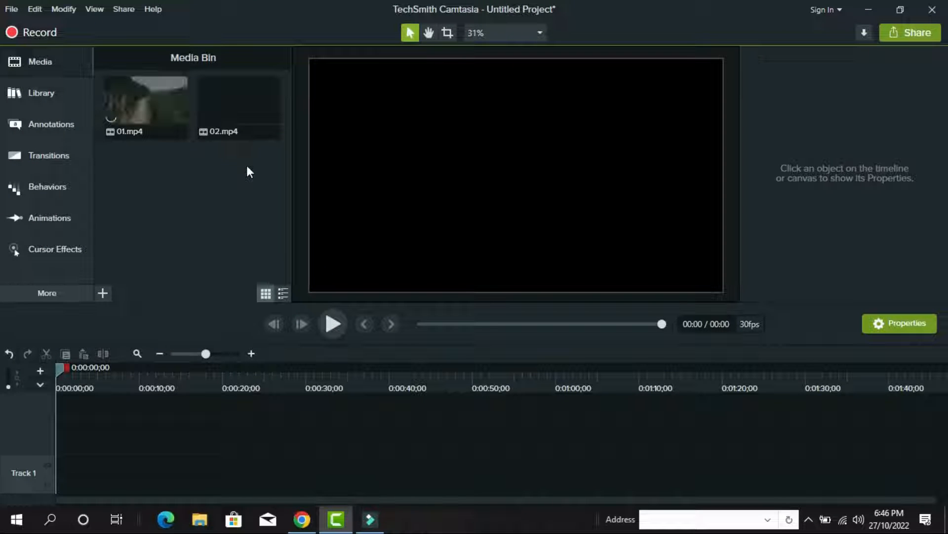
Preview clip 01.mp4, then close the preview
left_click(133, 114)
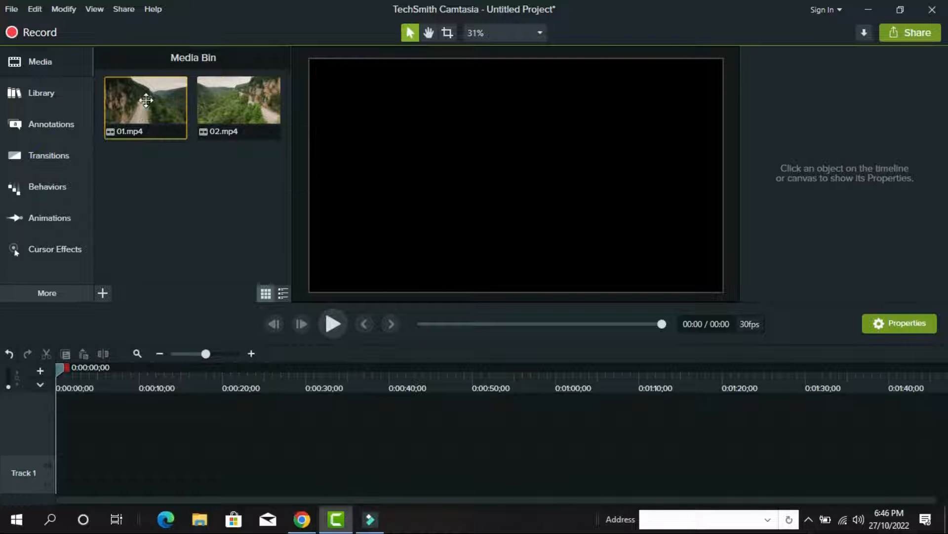
double_click(147, 101)
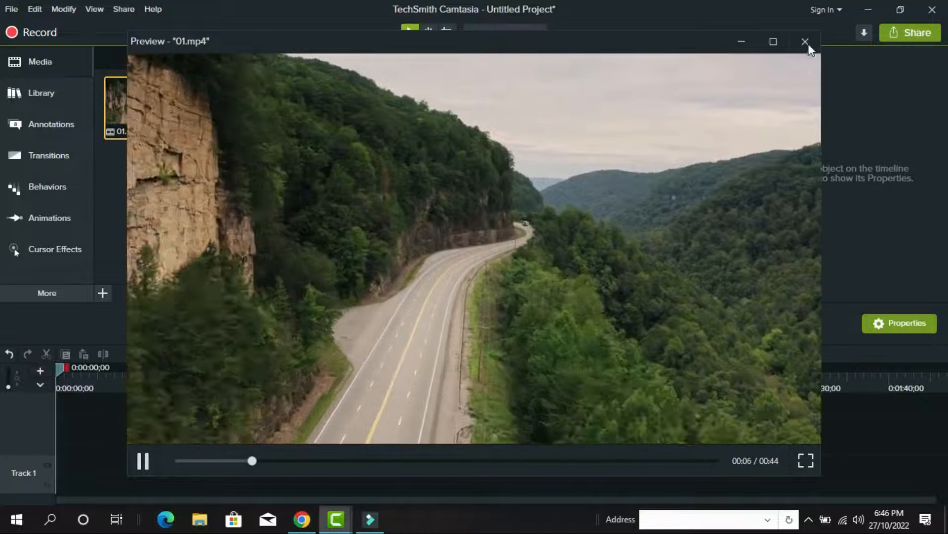
left_click(806, 42)
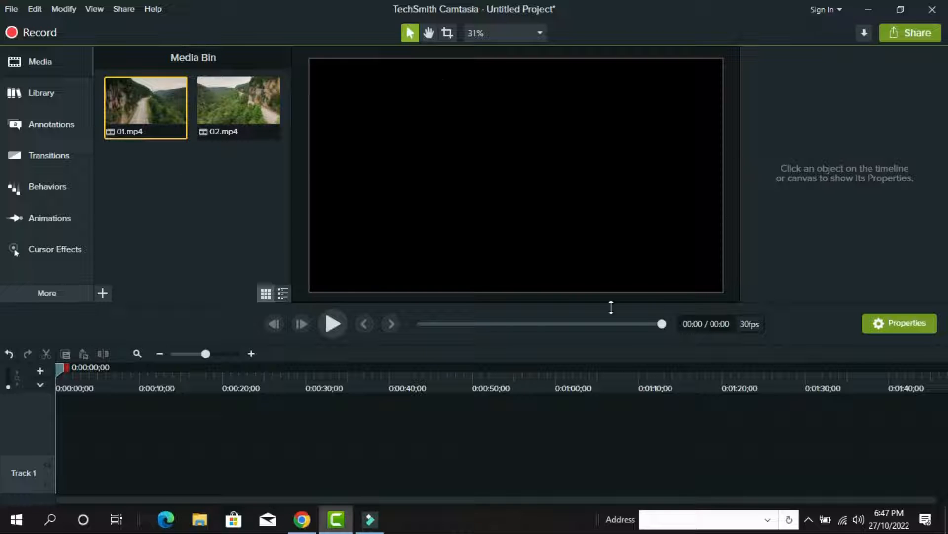
Place clip 01 at the start of Track 2, play it, and park the playhead at 7 seconds
left_click_drag(144, 114, 61, 430)
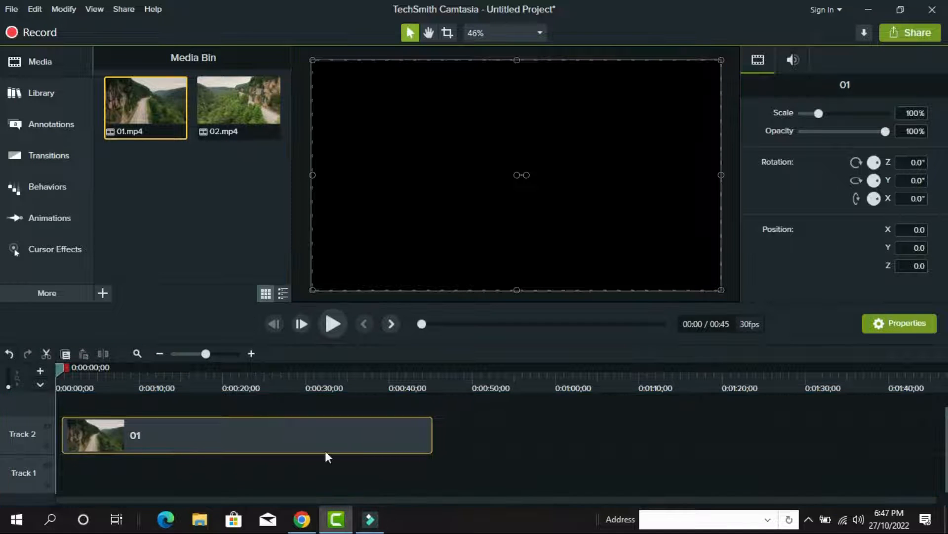
left_click_drag(161, 433, 148, 434)
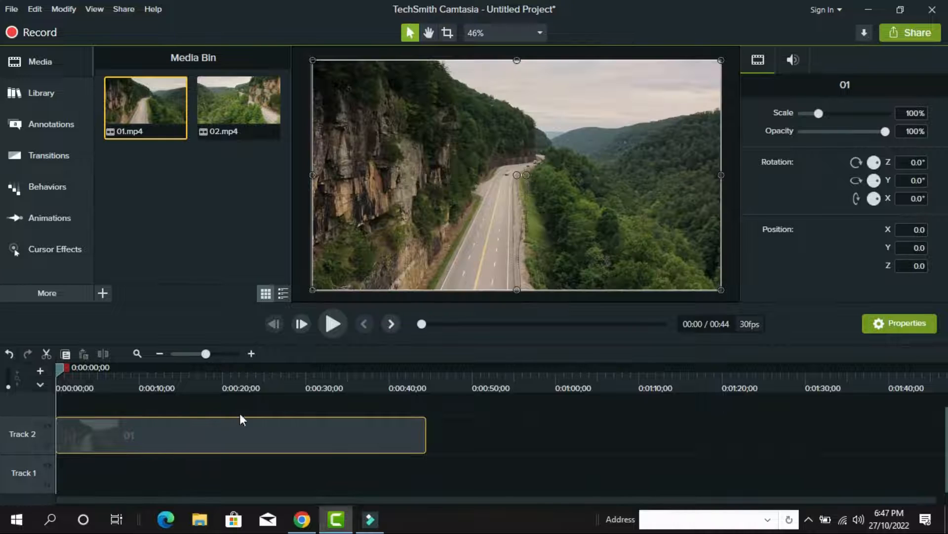
left_click(331, 327)
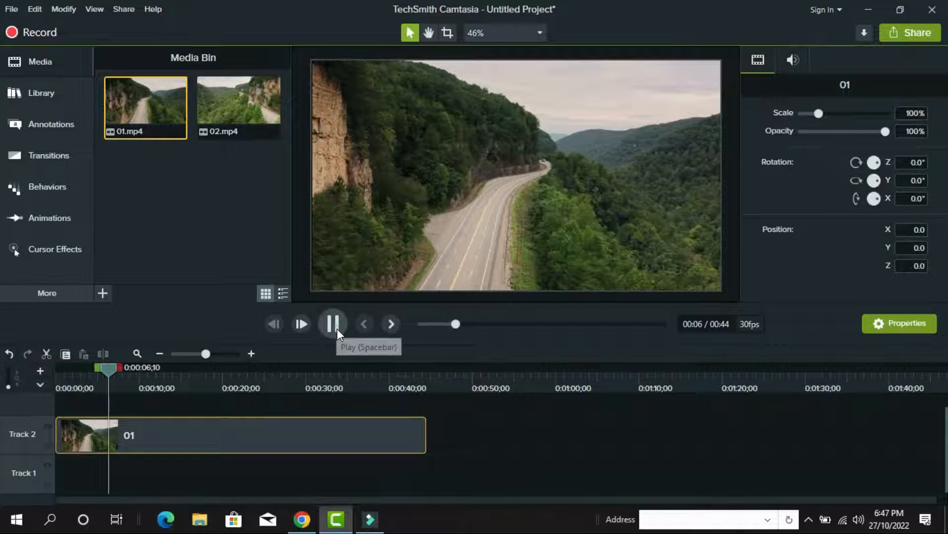
left_click(334, 325)
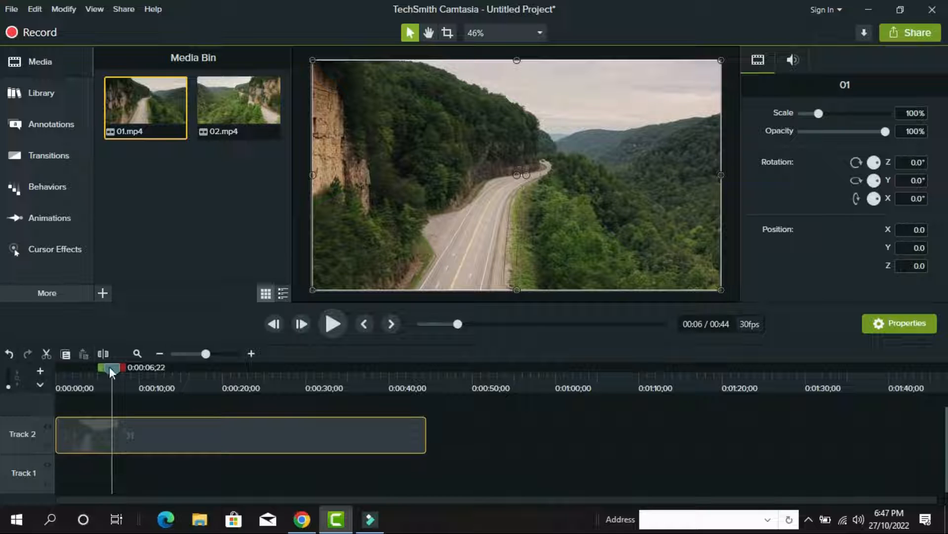
left_click_drag(109, 371, 114, 370)
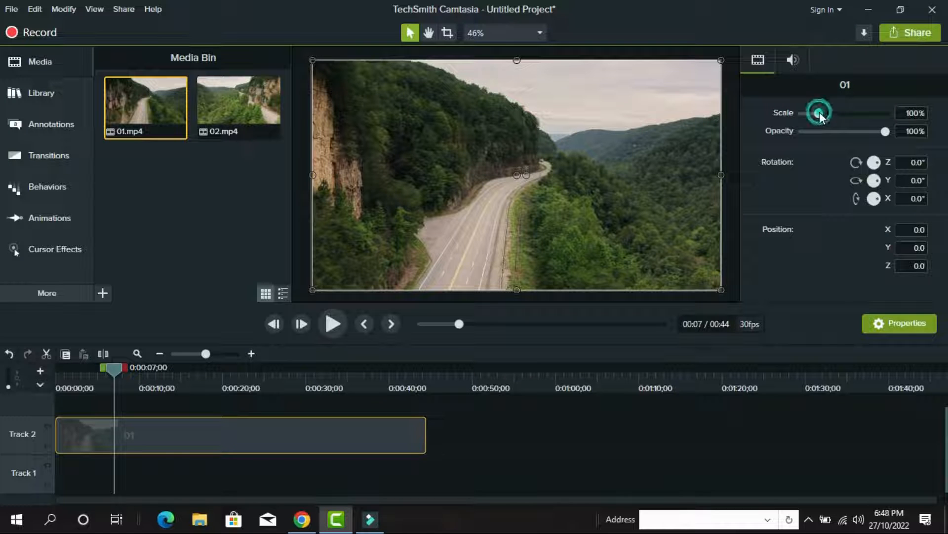
Scale clip 01 to 187.3% and set the playhead at about 0:00:07;13
mouse_move(820, 112)
left_mouse_down()
mouse_move(867, 112)
mouse_move(815, 114)
mouse_move(833, 114)
left_mouse_up()
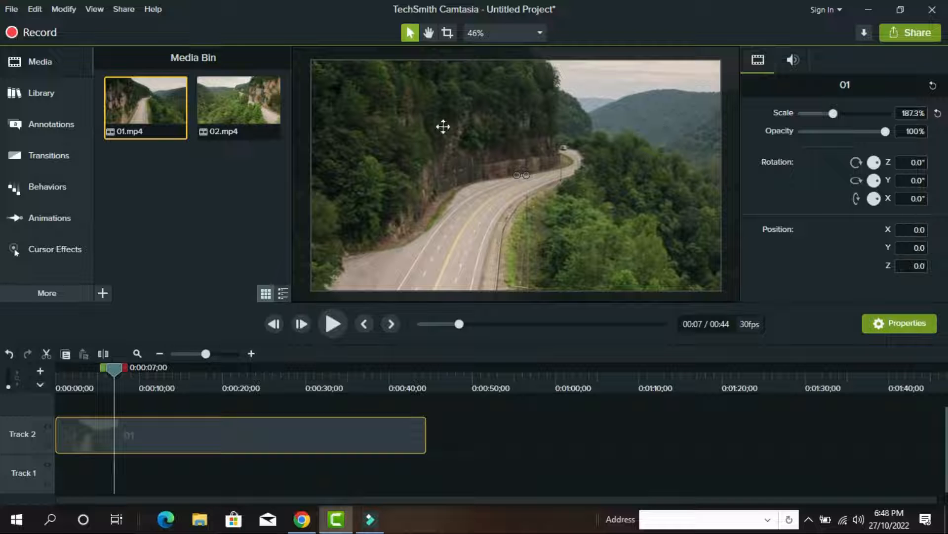
left_click_drag(885, 132, 924, 138)
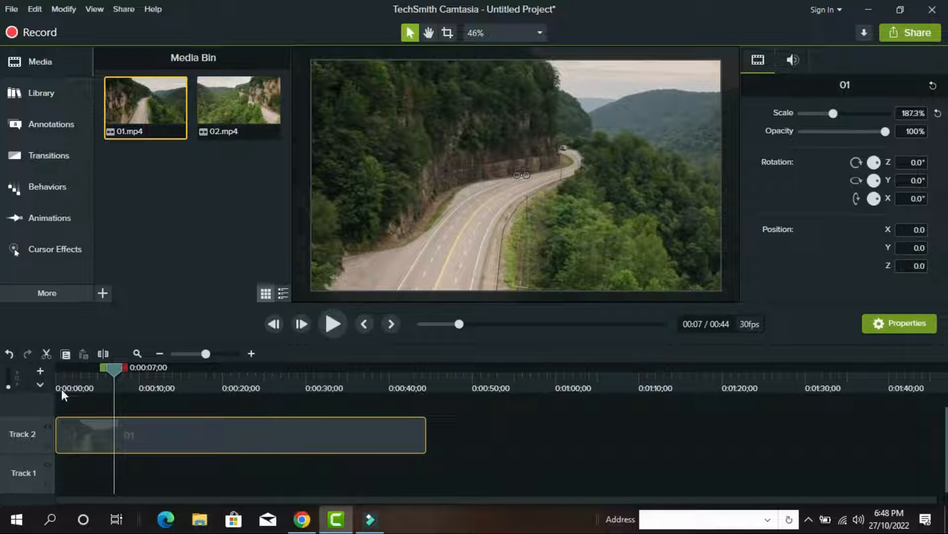
left_click(84, 368)
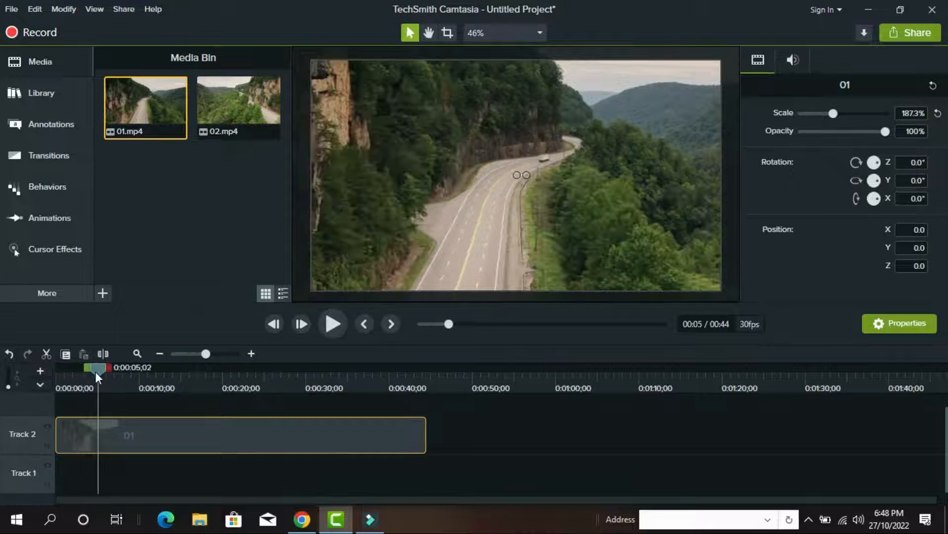
left_click_drag(97, 370, 19, 363)
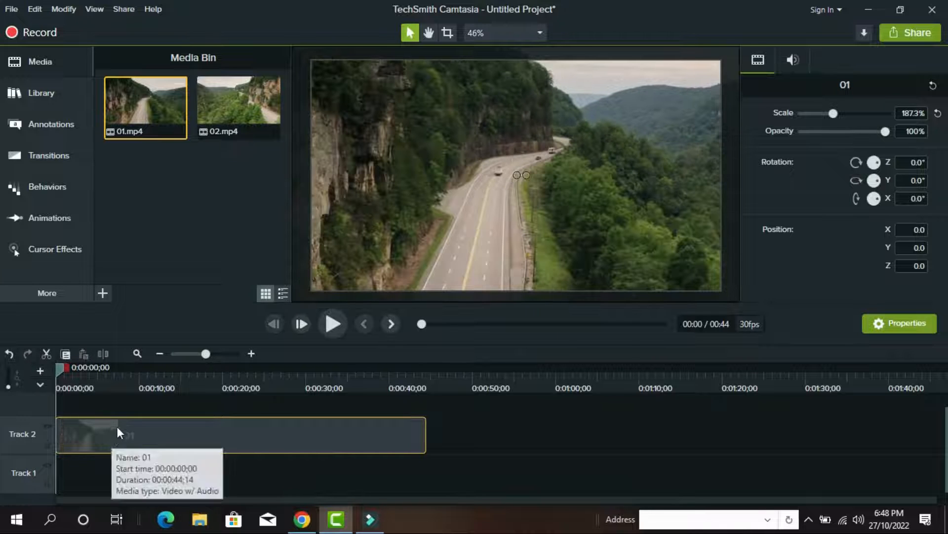
left_click_drag(59, 365, 122, 384)
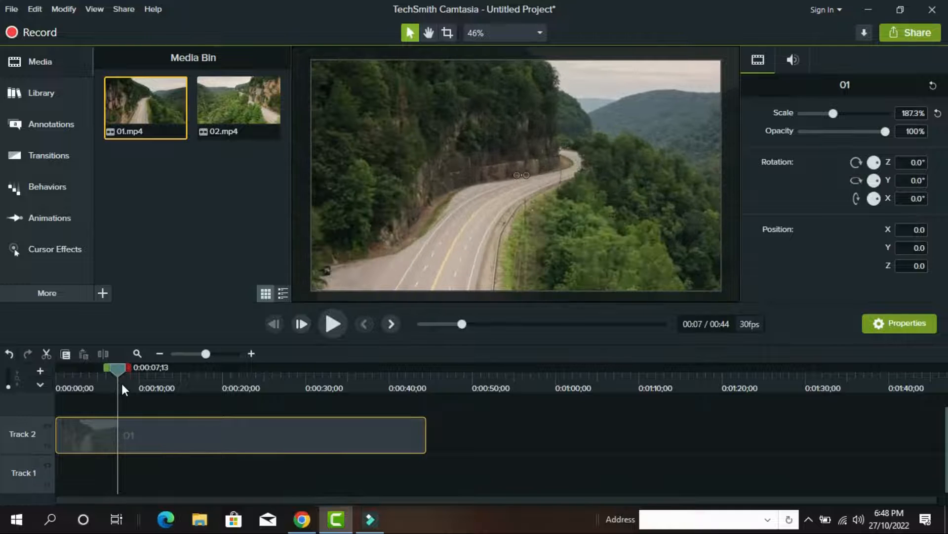
right_click(117, 419)
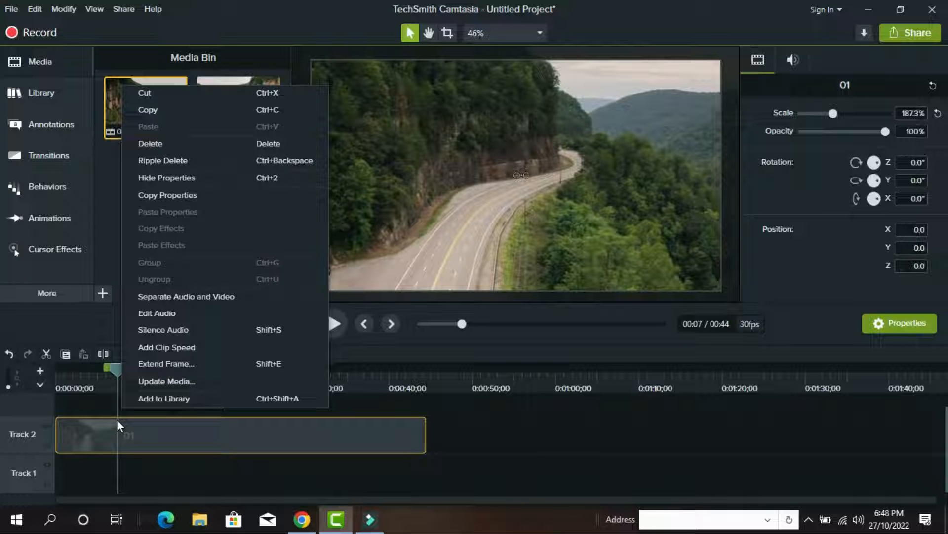
Split all tracks at the 7-second playhead and move clip 01's second part later on Track 2
right_click(116, 366)
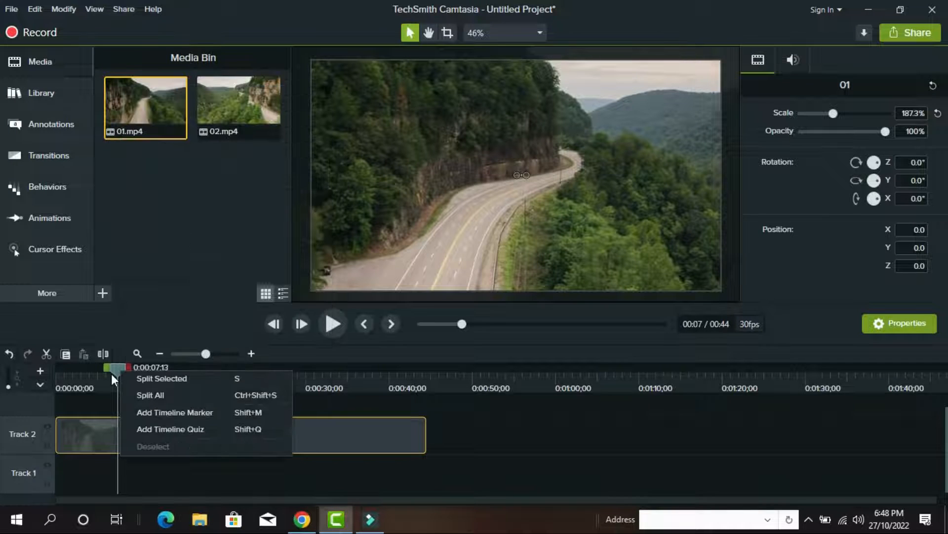
left_click(157, 395)
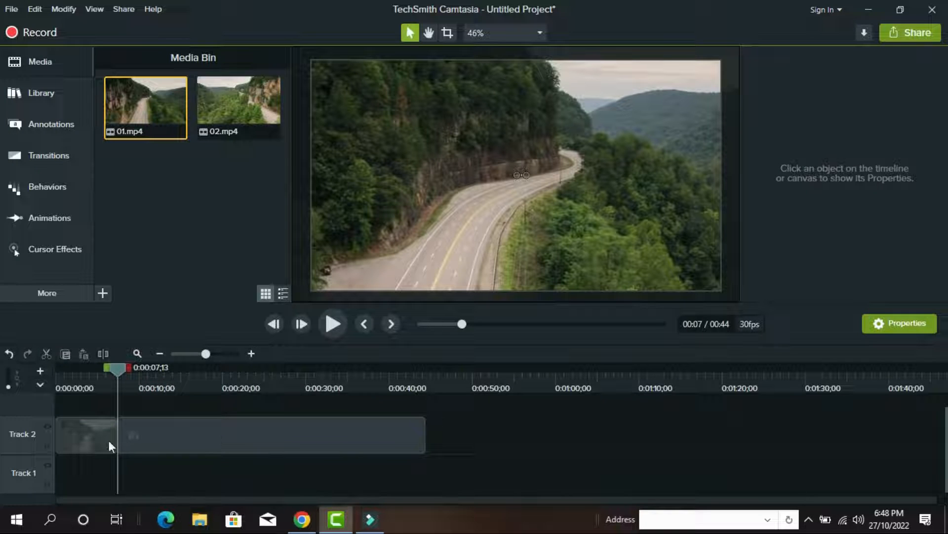
left_click_drag(244, 434, 310, 432)
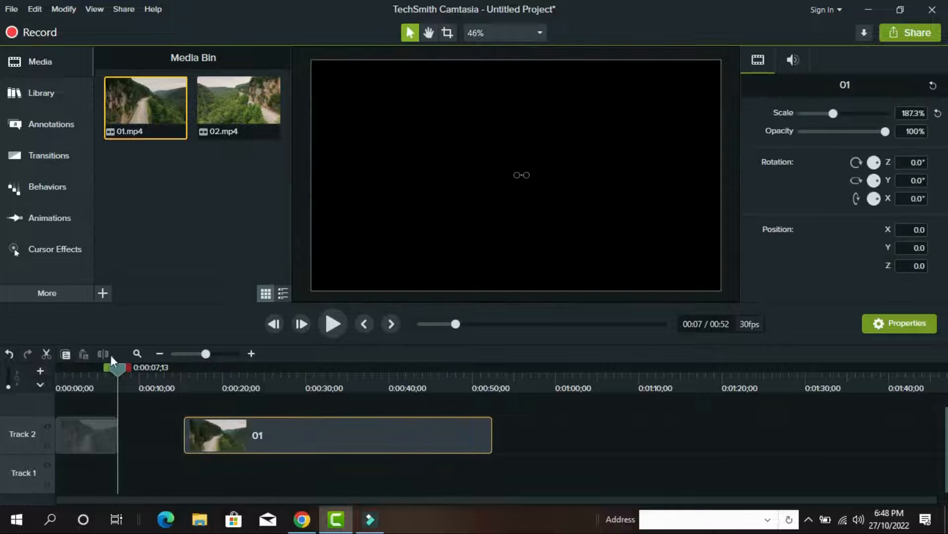
Rewind and play back the edited 52-second sequence
left_click_drag(117, 369, 16, 367)
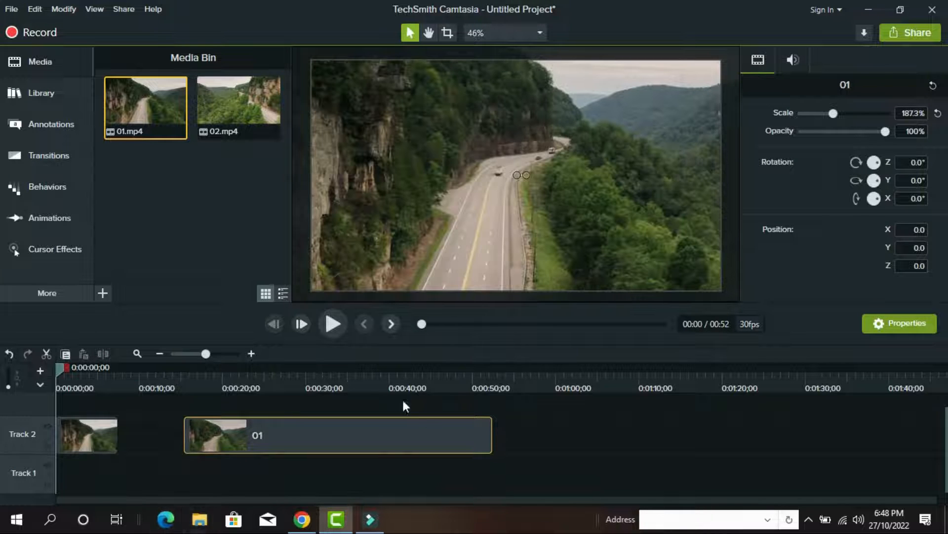
left_click(332, 324)
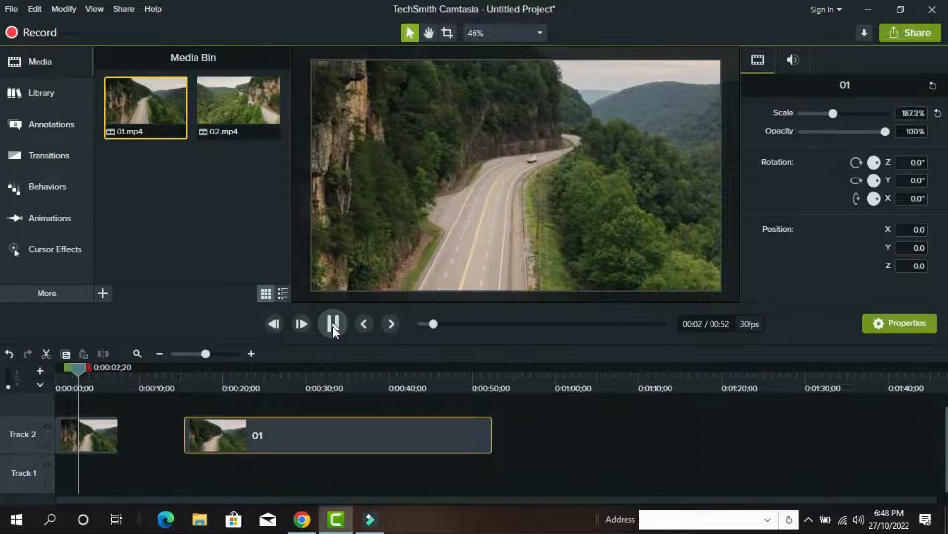
left_click(333, 326)
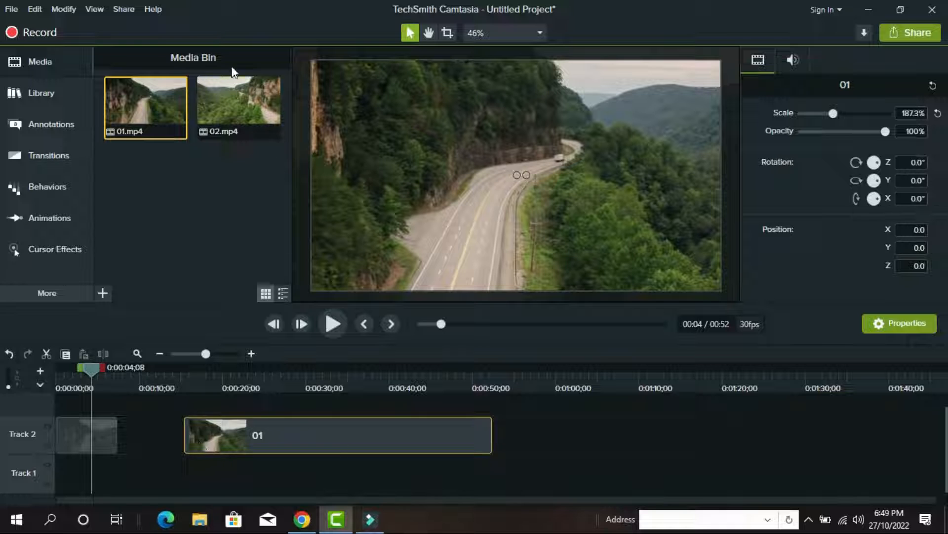
Put clip 02 on Track 3 at about 7 seconds, filling the gap, and preview the sequence
left_click_drag(239, 106, 162, 413)
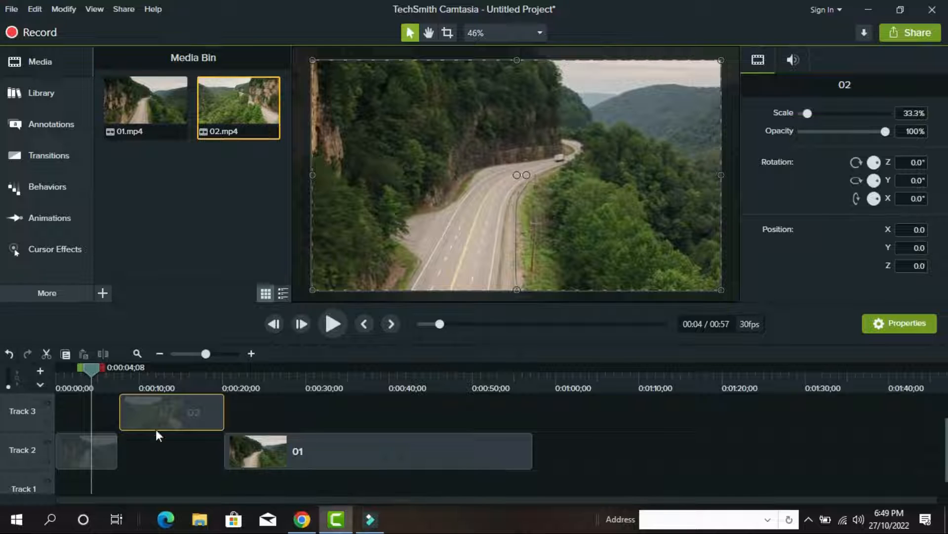
left_click_drag(90, 367, 120, 364)
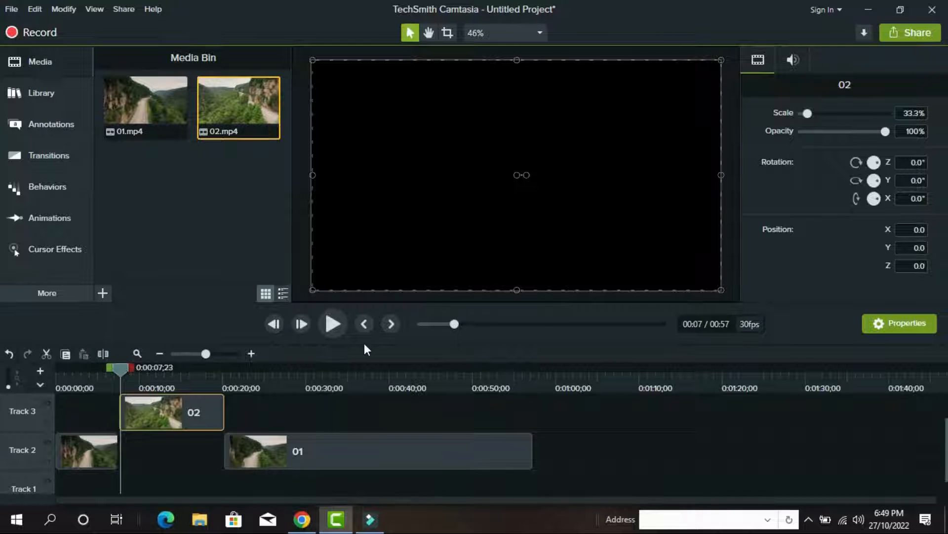
left_click(333, 324)
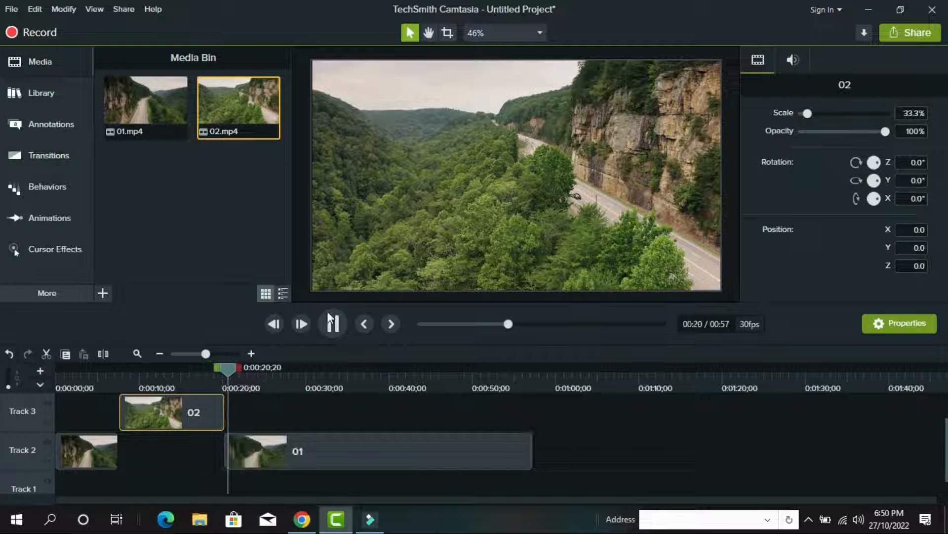
left_click(334, 324)
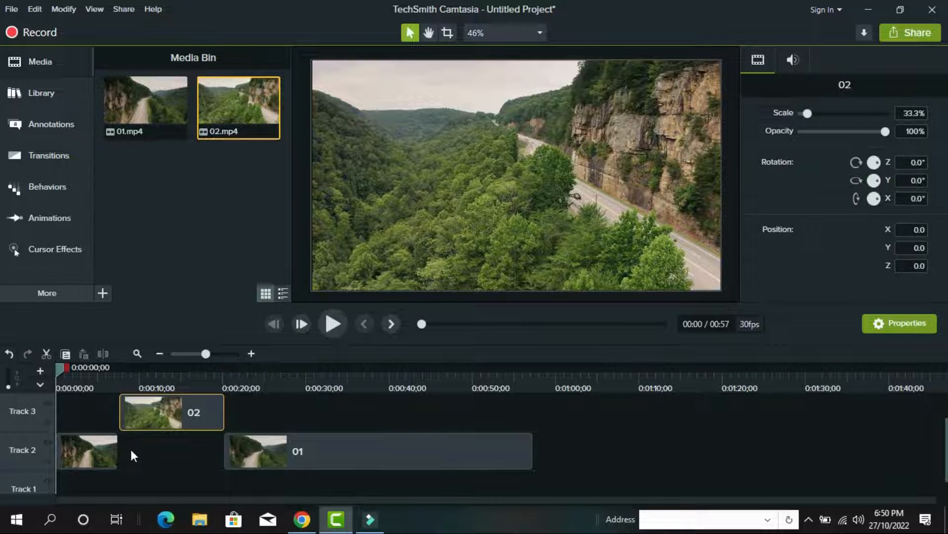
left_click(112, 451)
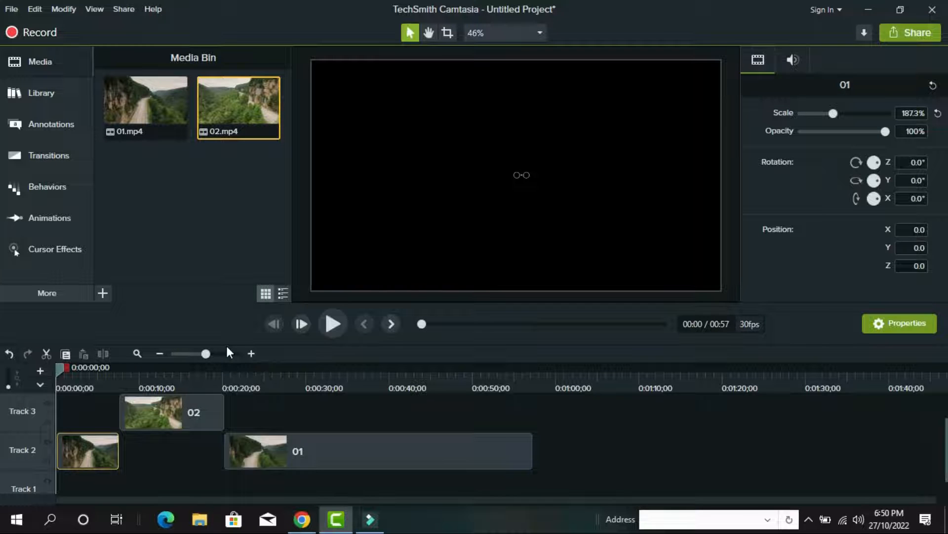
left_click(333, 324)
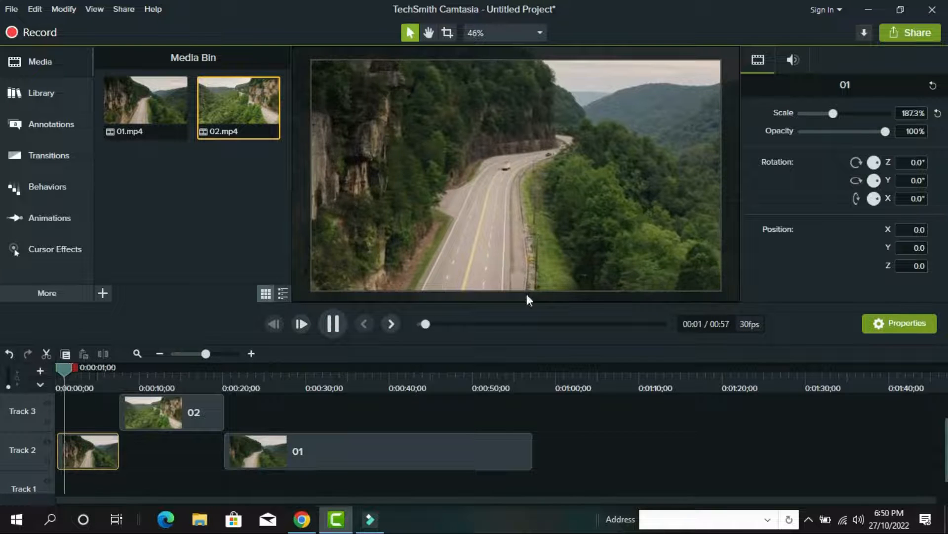
left_click(339, 326)
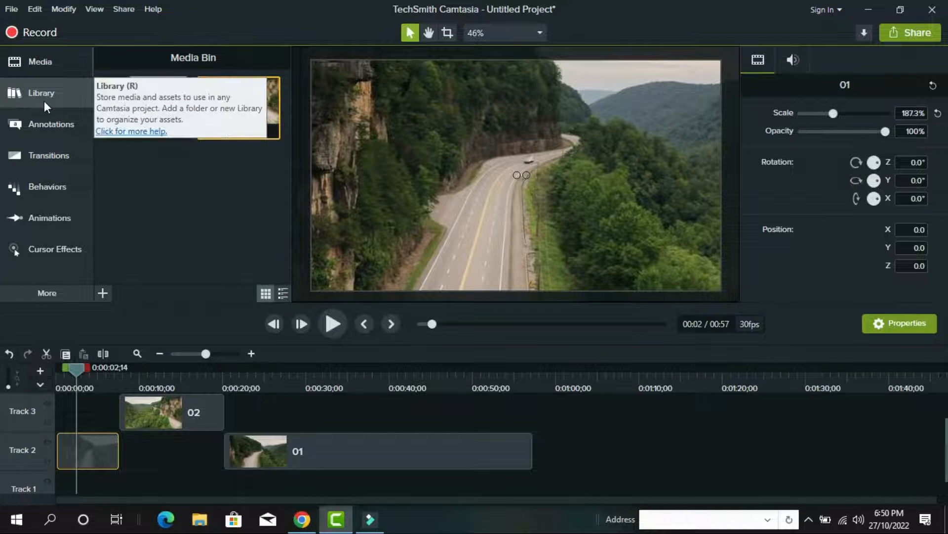
Collapse Icons, open the Lower Thirds folder, and drag basicthird-01 onto the timeline
left_click(43, 94)
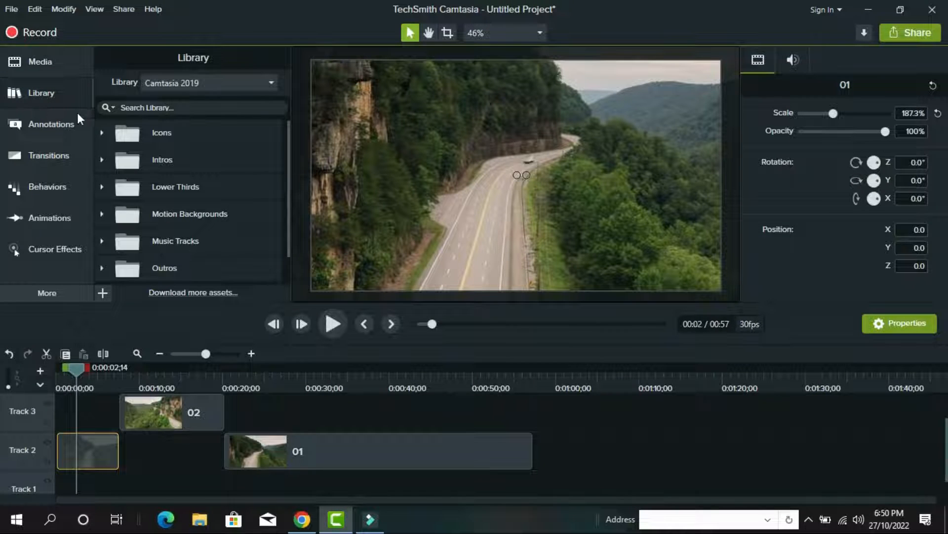
left_click(102, 131)
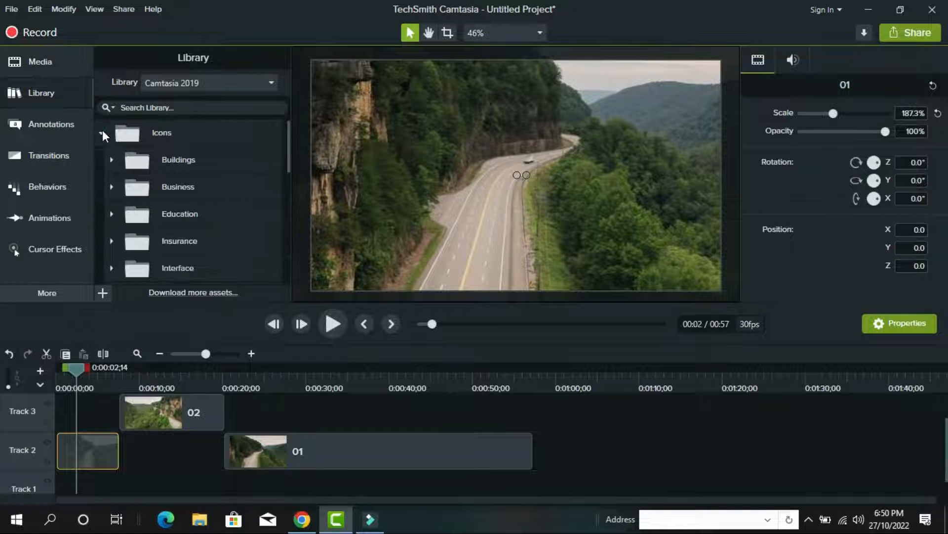
left_click(102, 132)
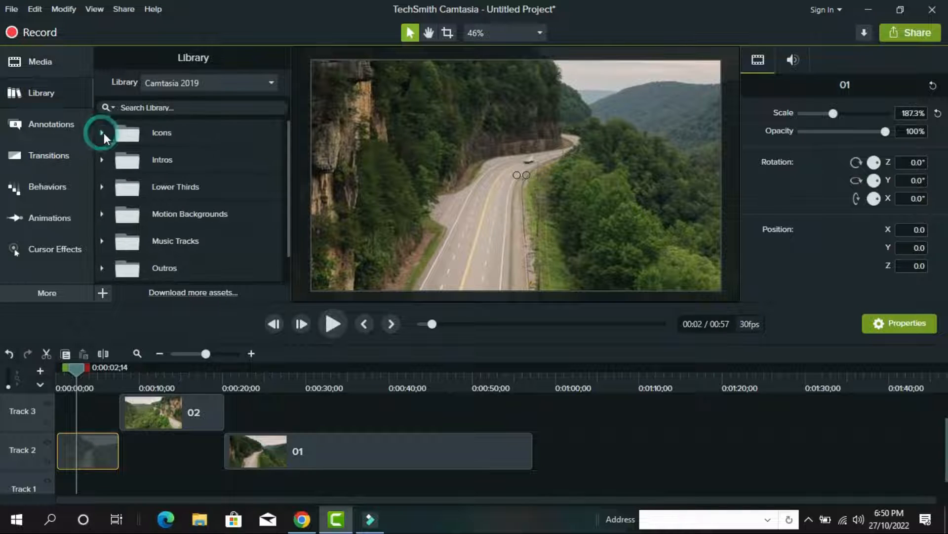
left_click(104, 132)
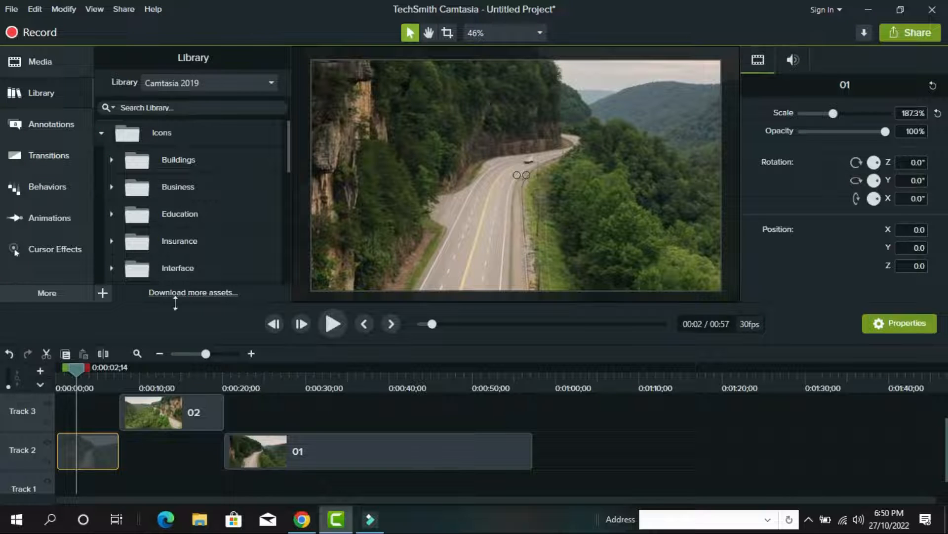
left_click(102, 132)
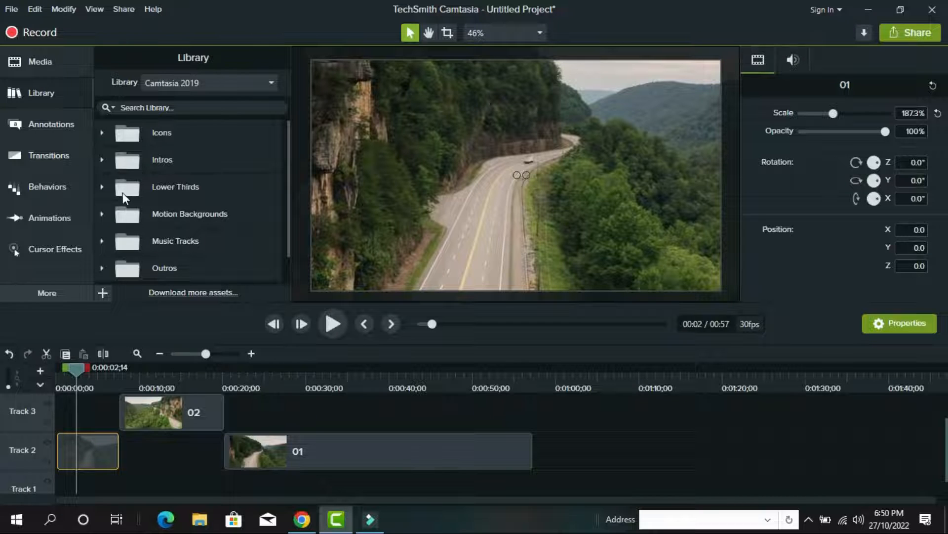
left_click(103, 187)
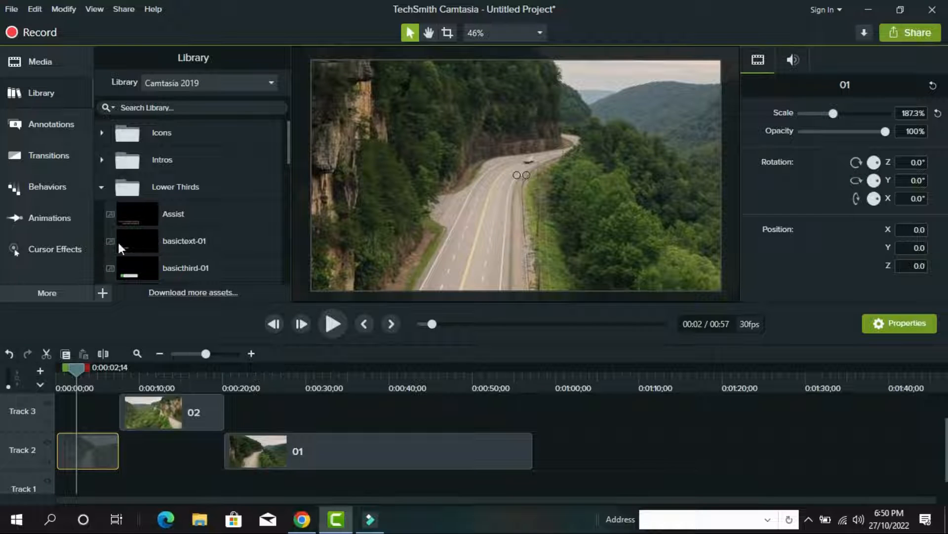
scroll(157, 251, "down", 2)
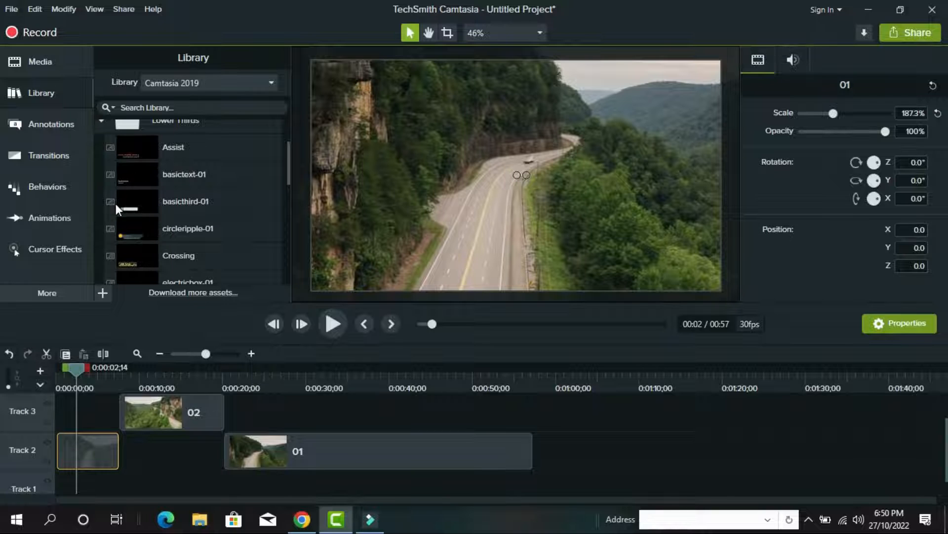
left_click_drag(132, 211, 75, 414)
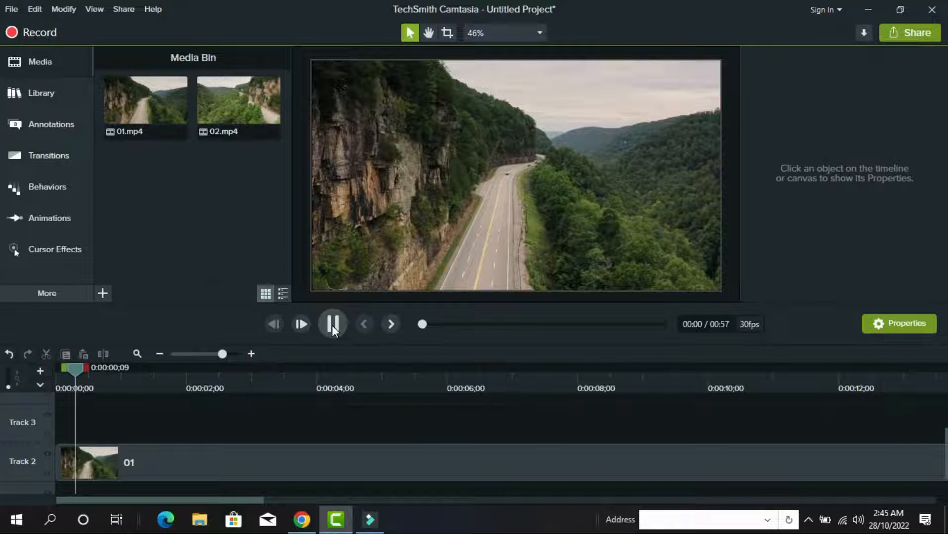
Pause with the playhead at 0:00:02;14 and reopen the Library on the Lower Thirds assets
left_click(332, 325)
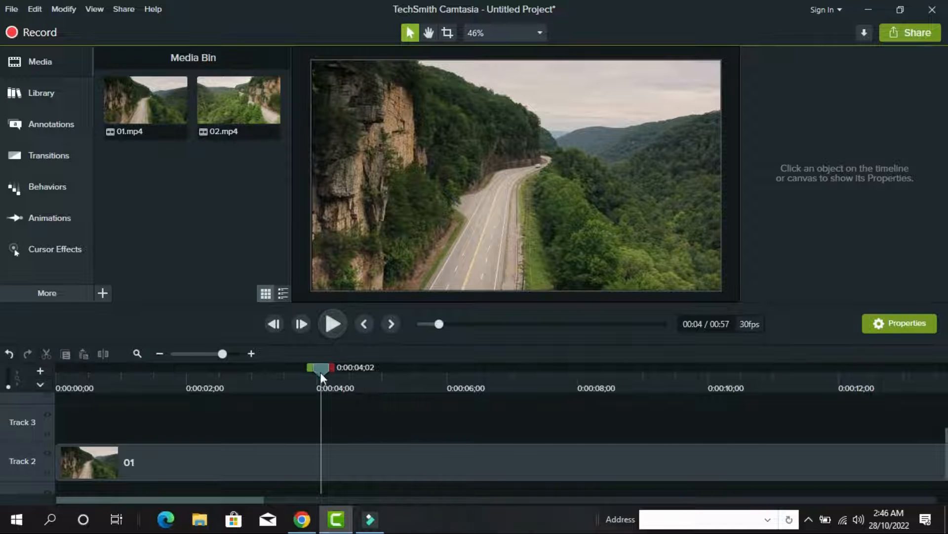
left_click(218, 376)
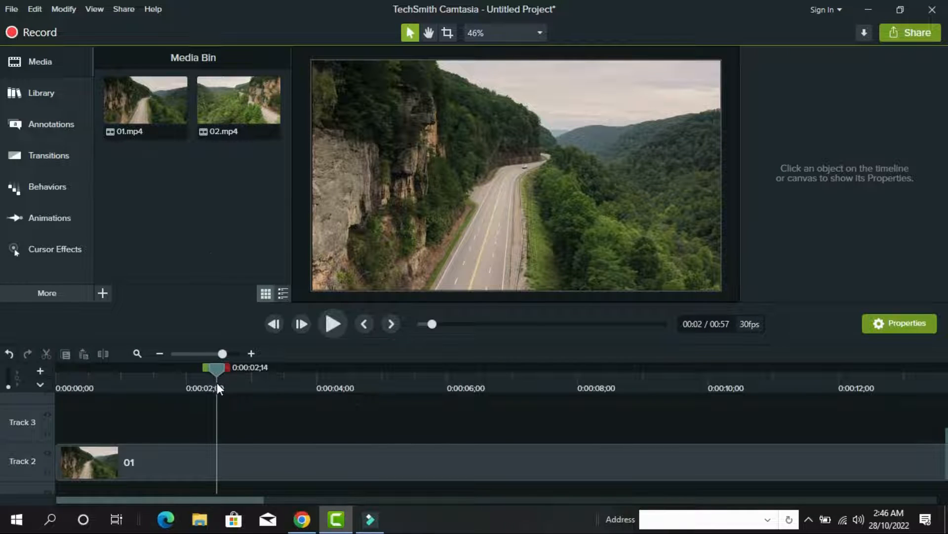
left_click(49, 93)
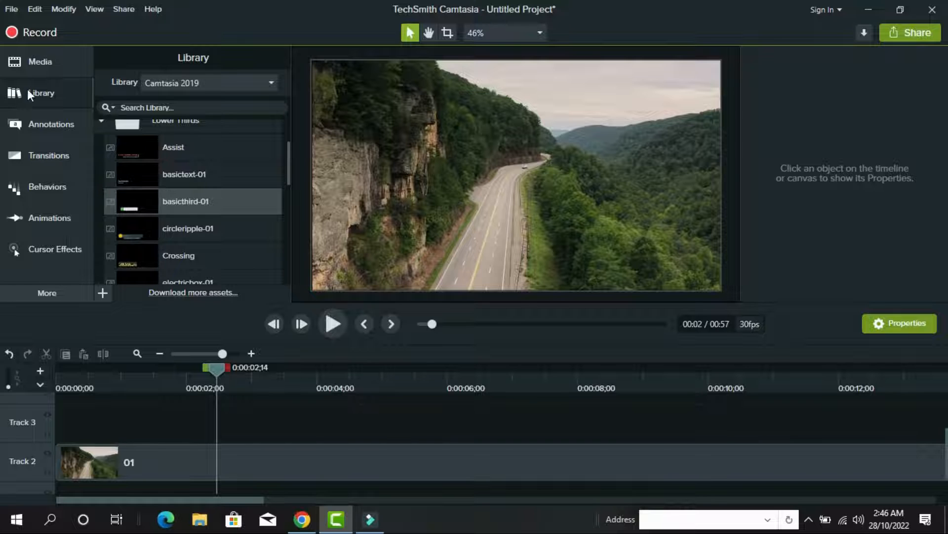
left_click(46, 92)
left_click(46, 91)
left_click(102, 120)
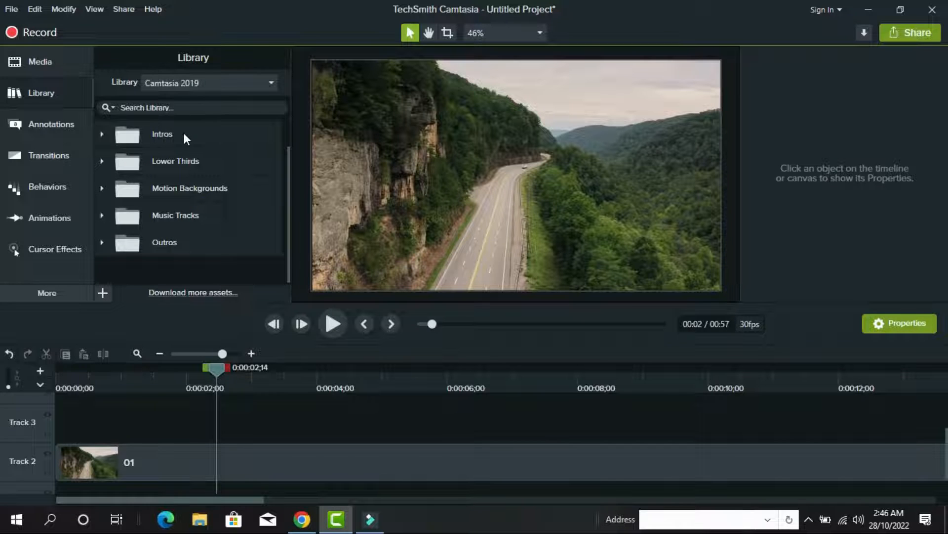
left_click(102, 133)
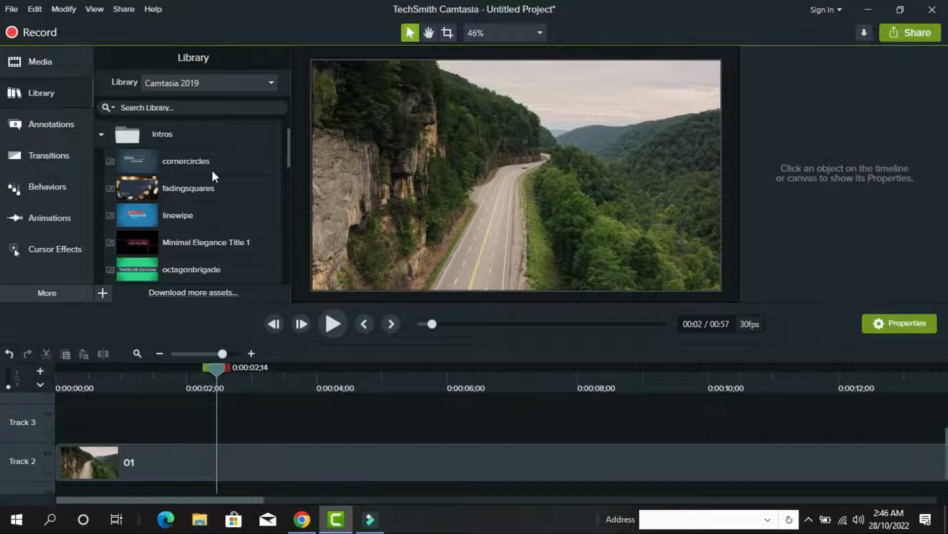
left_click(102, 133)
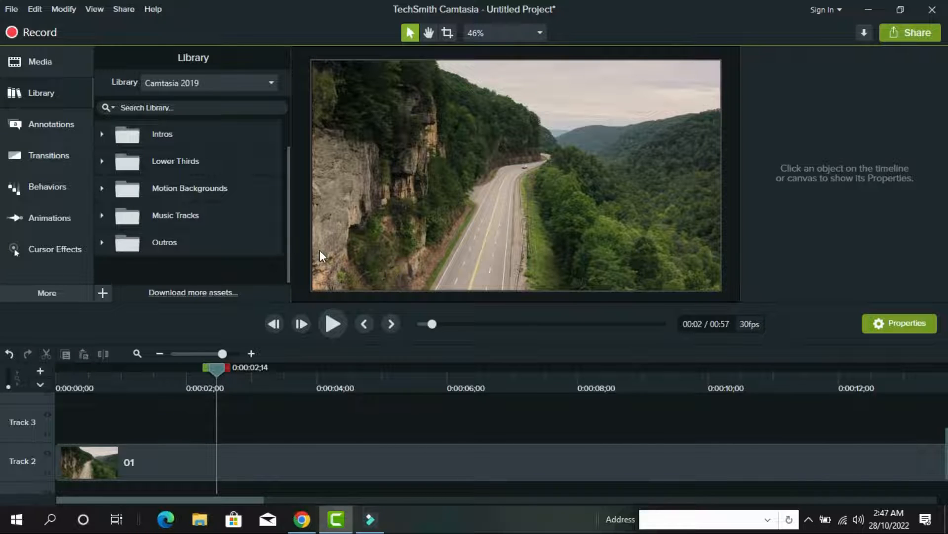
left_click(101, 162)
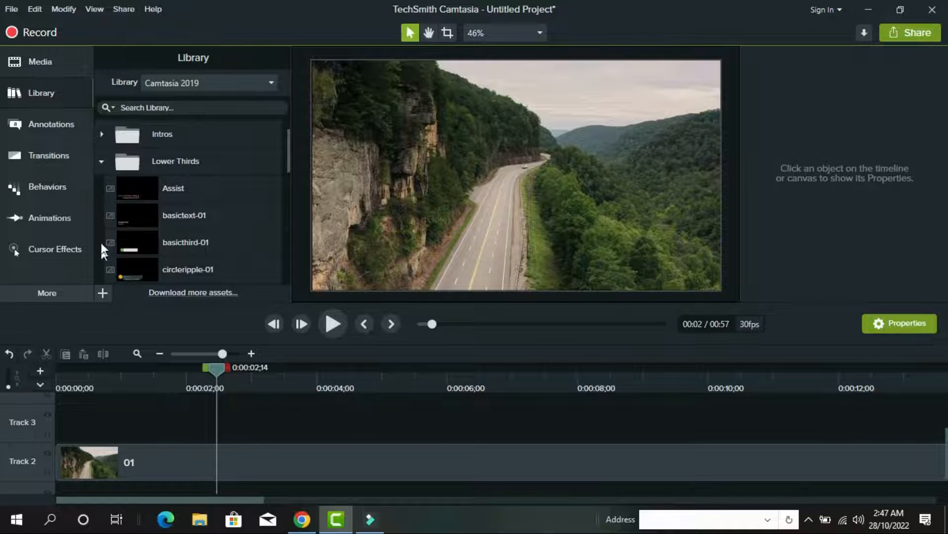
Place the basicthird-01 lower third on the video and preview it from 0:00:02;14
left_click_drag(197, 240, 534, 214)
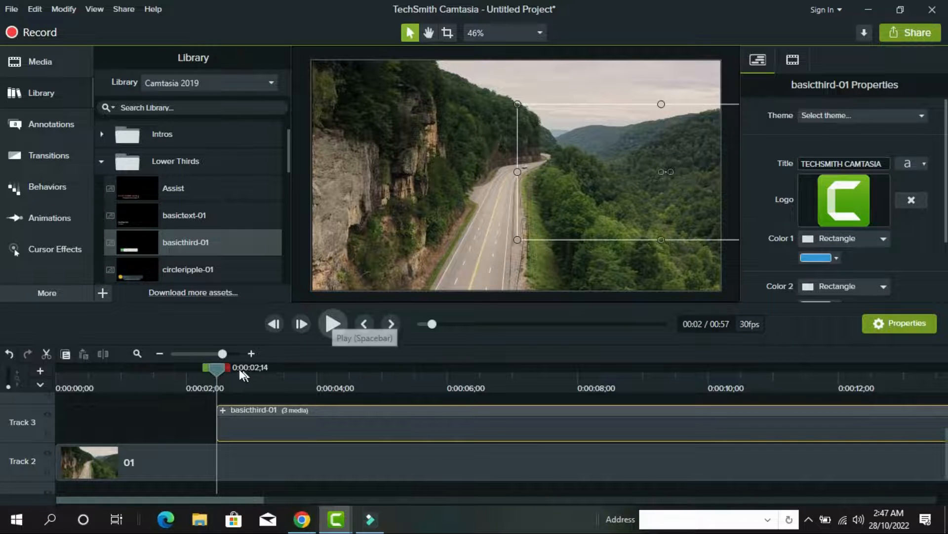
left_click(335, 324)
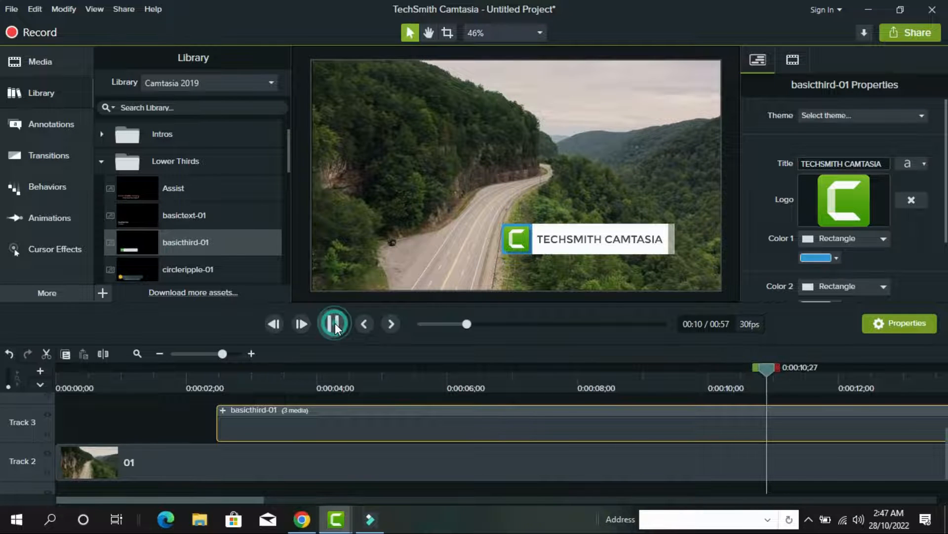
left_click(334, 324)
Replace the lower third's TECHSMITH CAMTASIA title with the person's full name
left_click(533, 416)
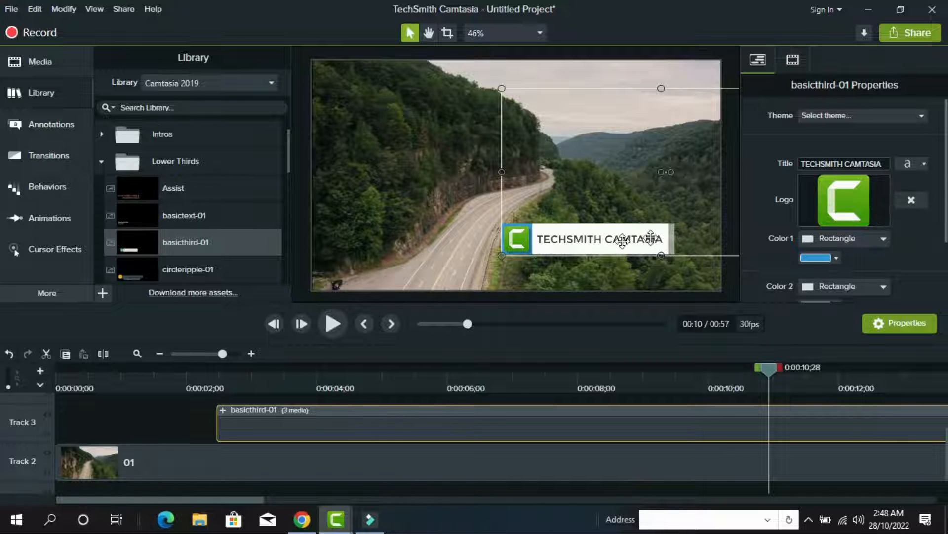
left_click(884, 163)
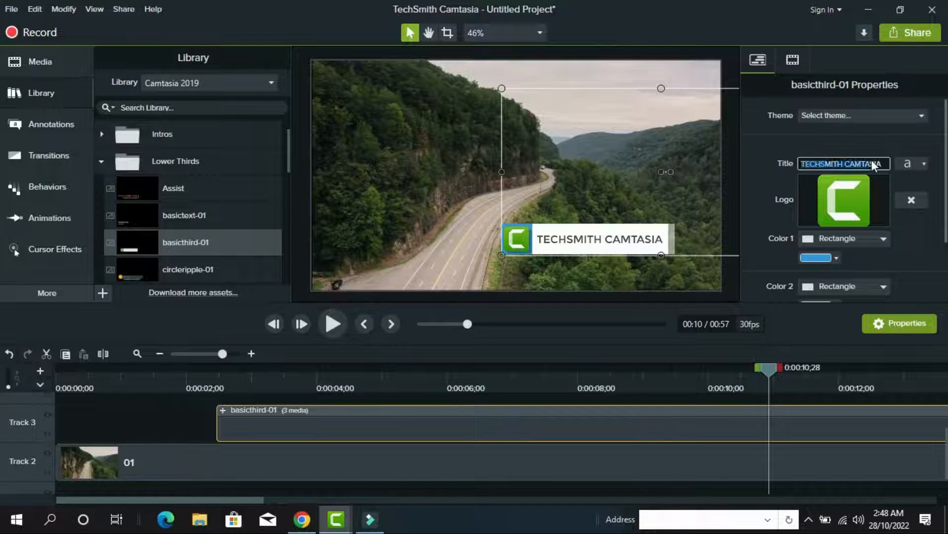
left_click(870, 163)
left_click(871, 163)
key("BackSpace")
key("BackSpace")
key("BackSpace")
key("BackSpace")
key("BackSpace")
key("BackSpace")
key("BackSpace")
key("BackSpace")
key("BackSpace")
key("BackSpace")
key("BackSpace")
key("BackSpace")
key("BackSpace")
key("BackSpace")
key("BackSpace")
key("BackSpace")
key("BackSpace")
key("BackSpace")
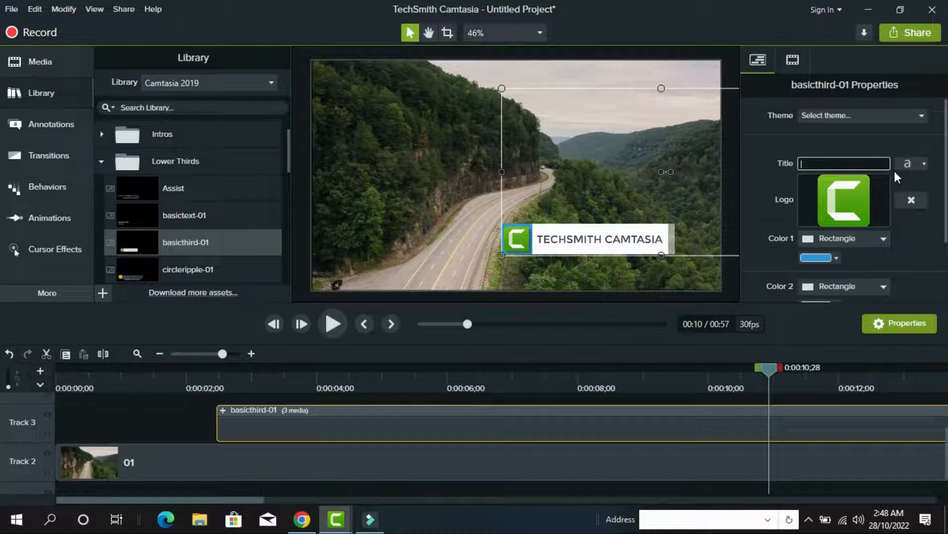
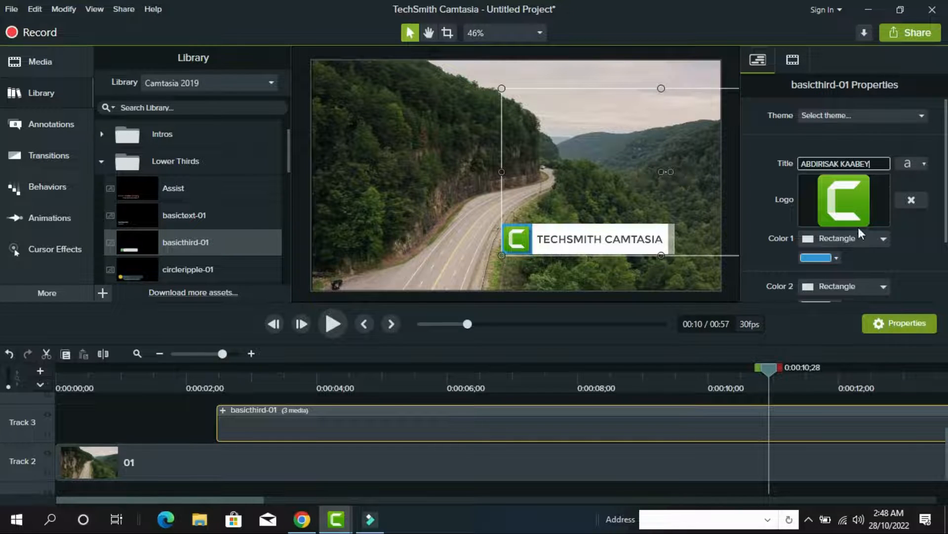
Import the yellow logo image from the Desktop as the lower third's Logo
right_click(837, 196)
left_click(875, 208)
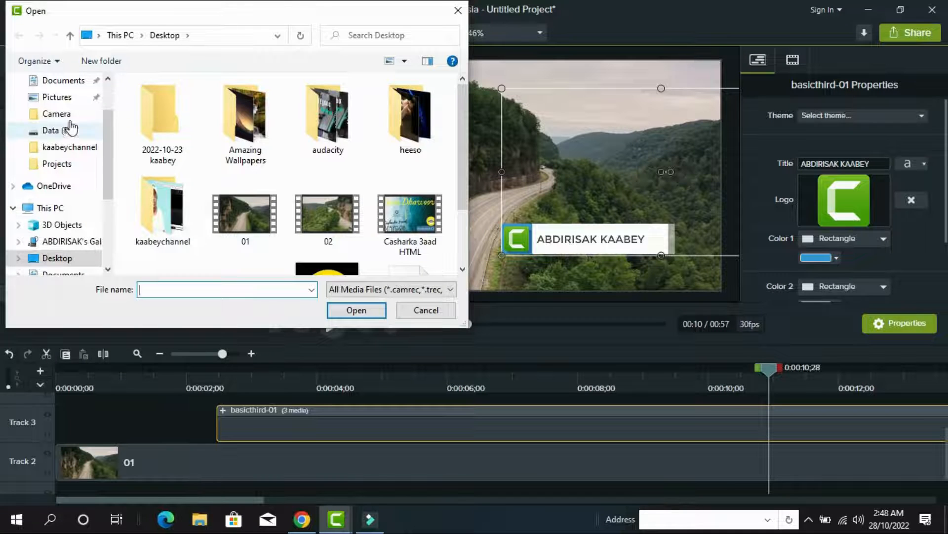
left_click(74, 97)
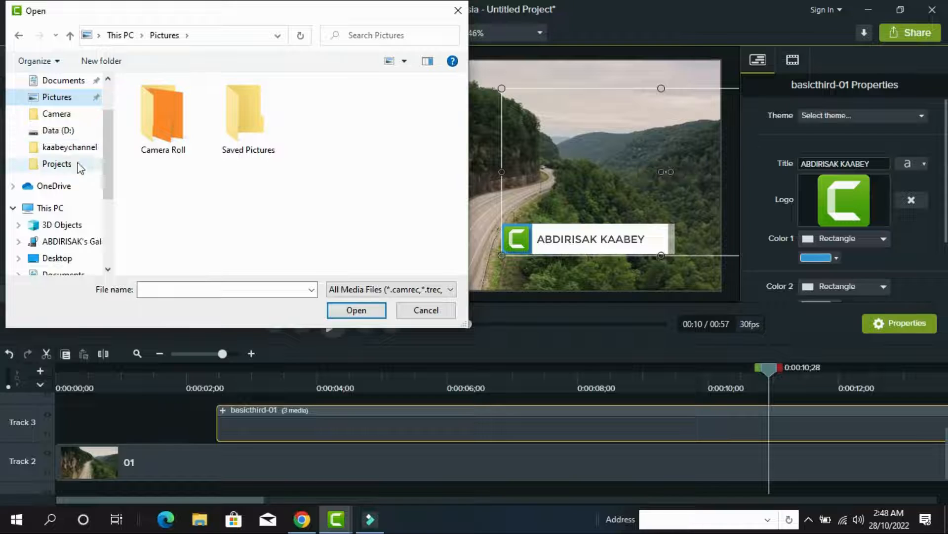
scroll(74, 170, "up", 2)
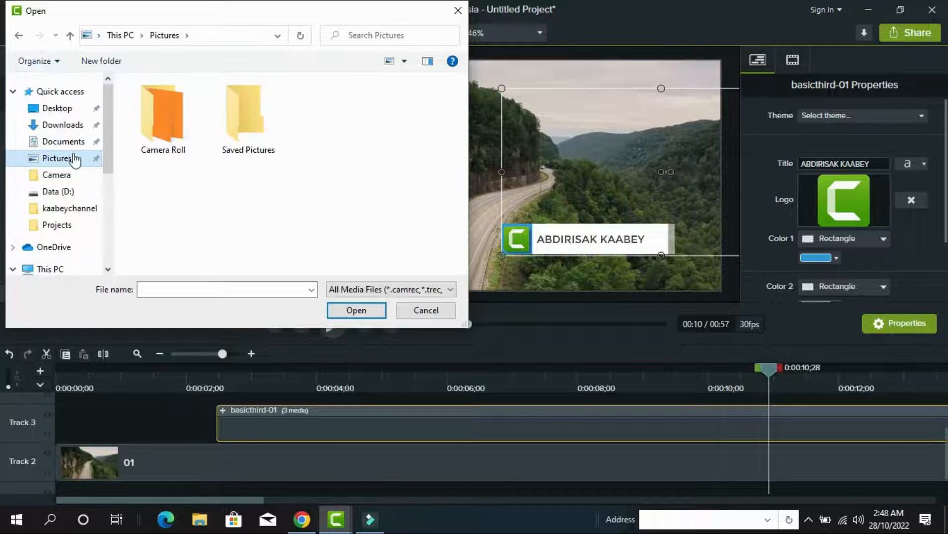
left_click(73, 111)
scroll(315, 193, "down", 3)
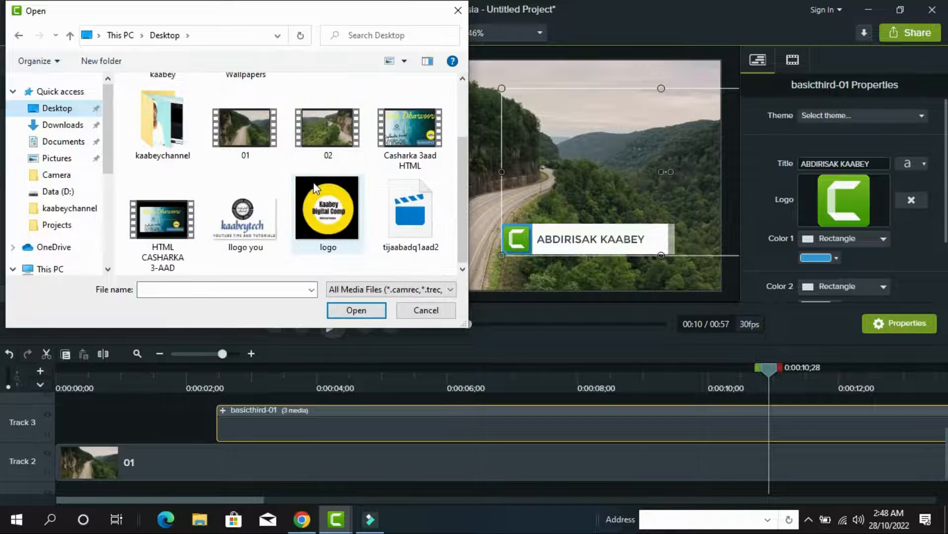
left_click(338, 209)
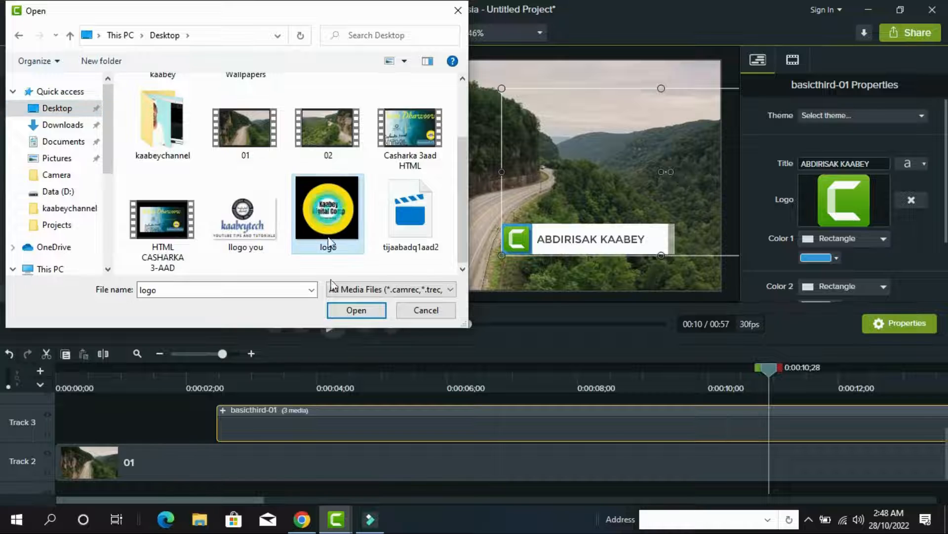
left_click(361, 310)
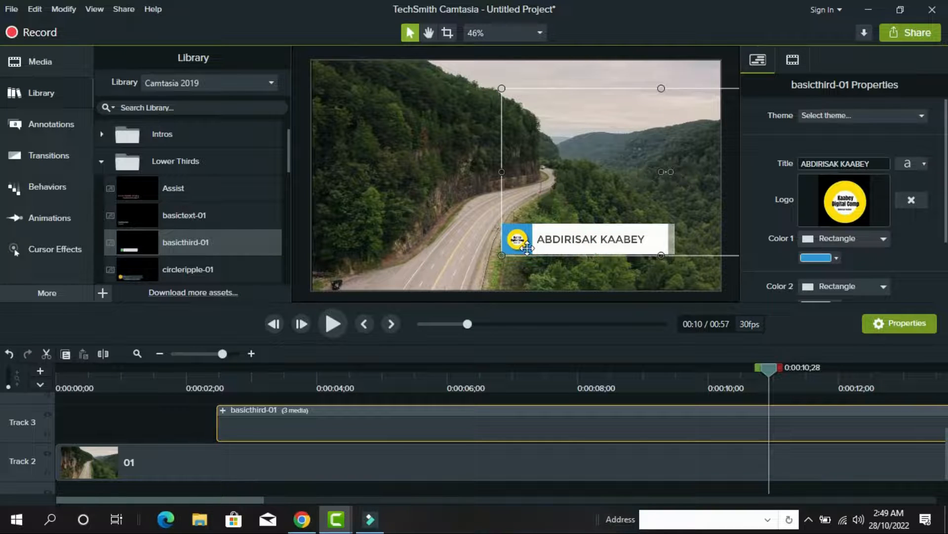
Reposition the lower third on the video and preview its animation from about 2 seconds
left_click_drag(526, 244, 463, 247)
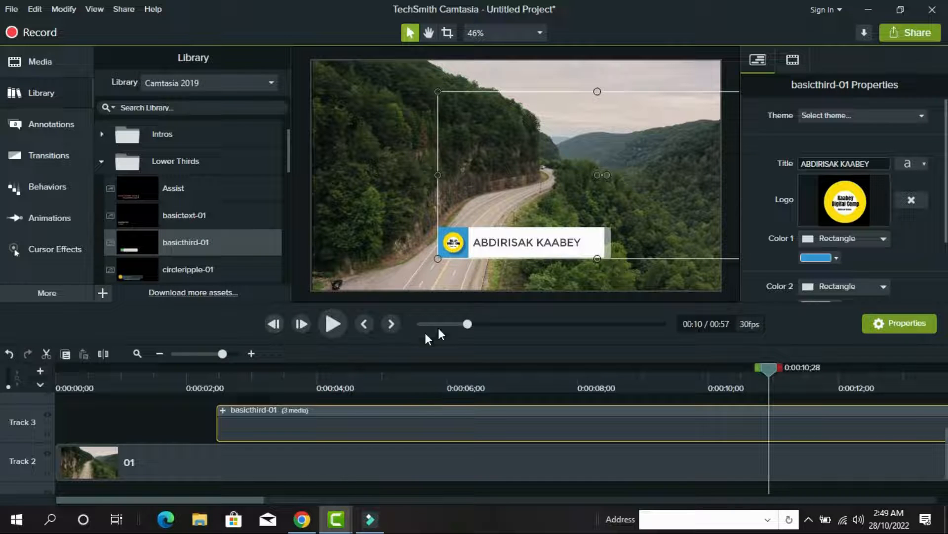
left_click_drag(769, 365, 218, 365)
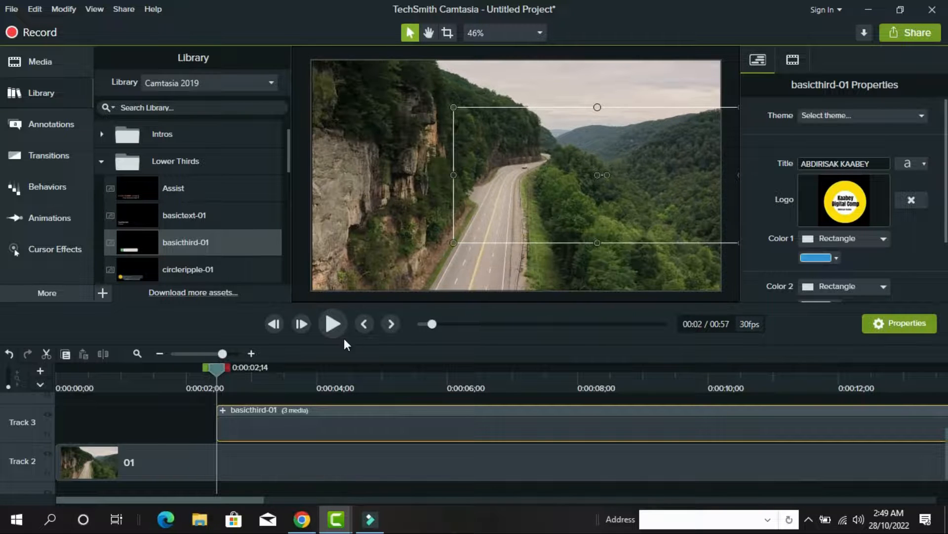
left_click(332, 324)
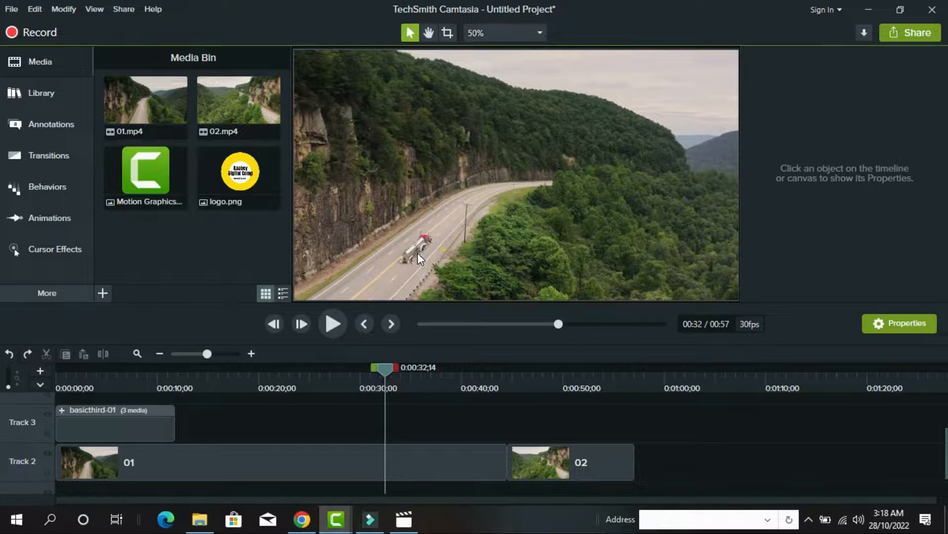
Browse the Animations presets, then return to the Zoom-n-Pan controls at 100% zoom
left_click(46, 217)
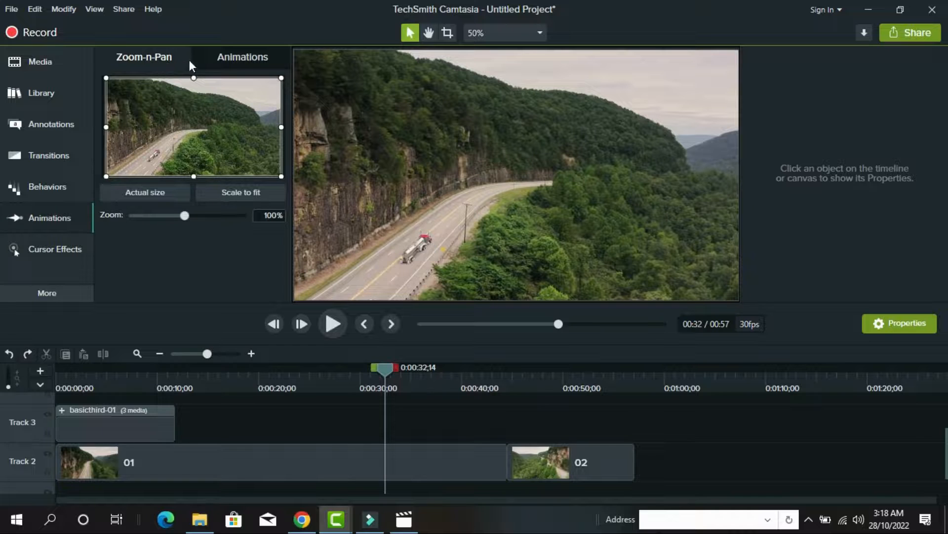
left_click(258, 58)
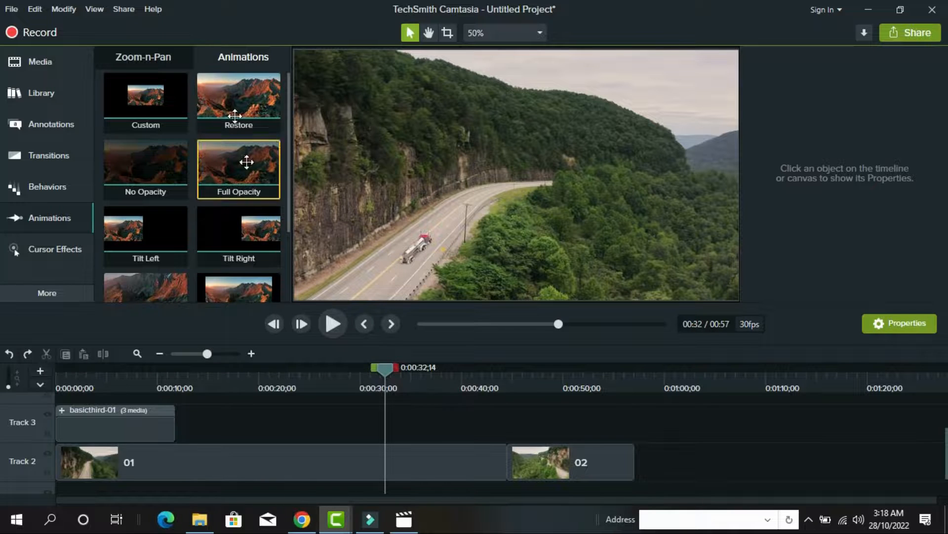
left_click(141, 59)
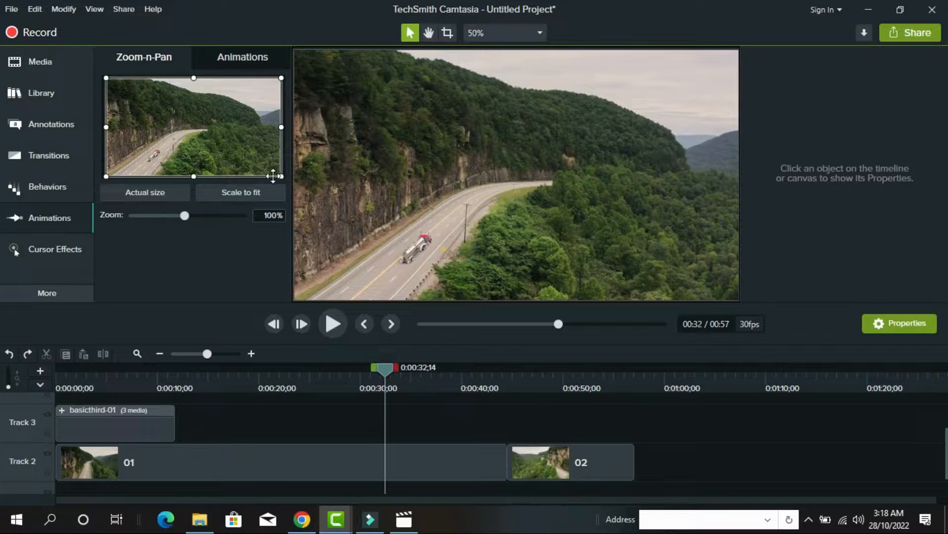
Resize and move the Zoom-n-Pan frame onto the truck and road until zoom reads 149%
left_click_drag(280, 176, 259, 167)
left_click(174, 126)
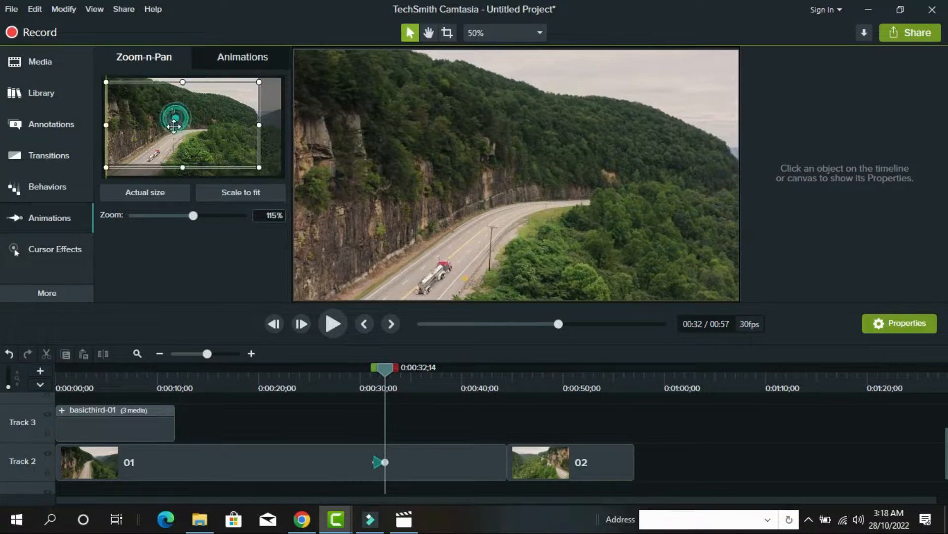
left_click_drag(174, 126, 172, 127)
left_click_drag(256, 172, 238, 163)
left_click_drag(175, 134, 173, 144)
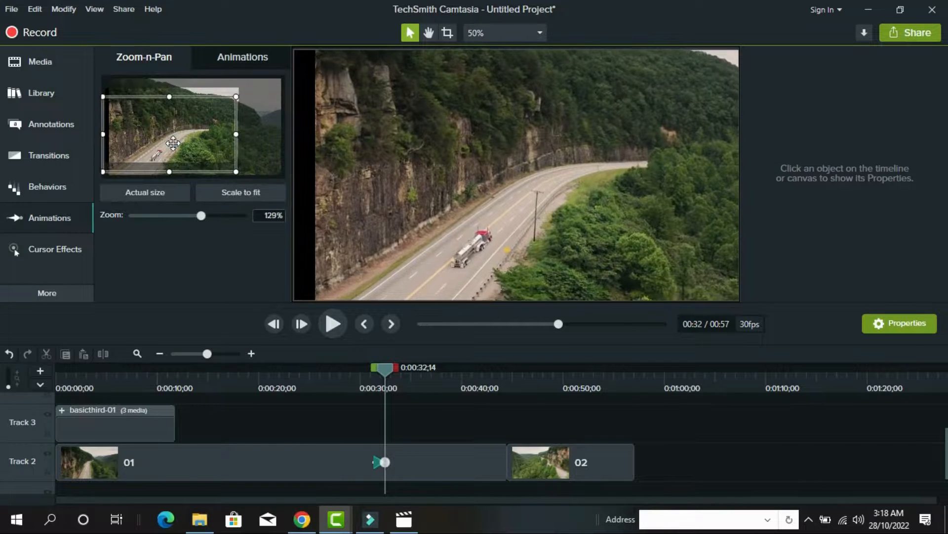
mouse_move(235, 169)
left_mouse_down()
mouse_move(193, 158)
mouse_move(219, 167)
left_mouse_up()
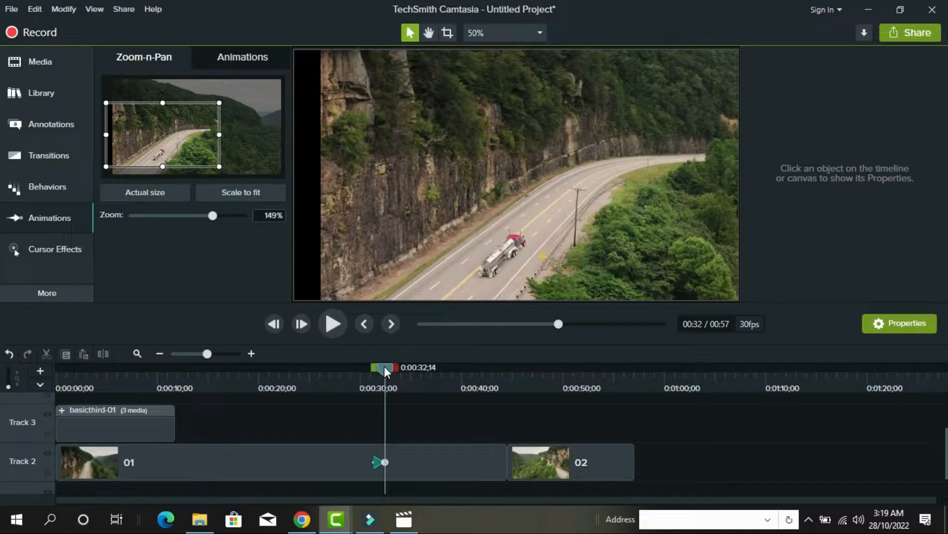
Replay the zoom animation from about 0:27, then enlarge the timeline around 0:36
left_click(351, 365)
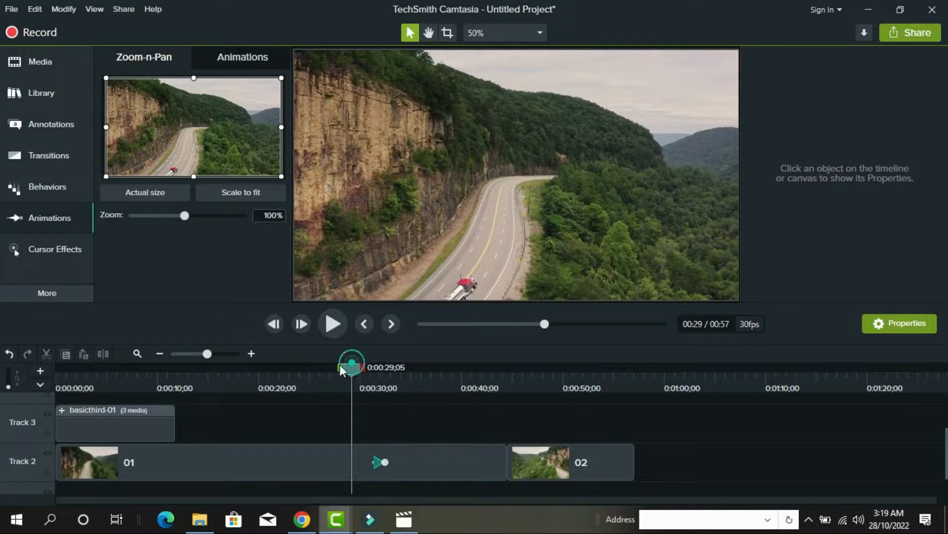
left_click_drag(341, 371, 305, 366)
left_click(333, 323)
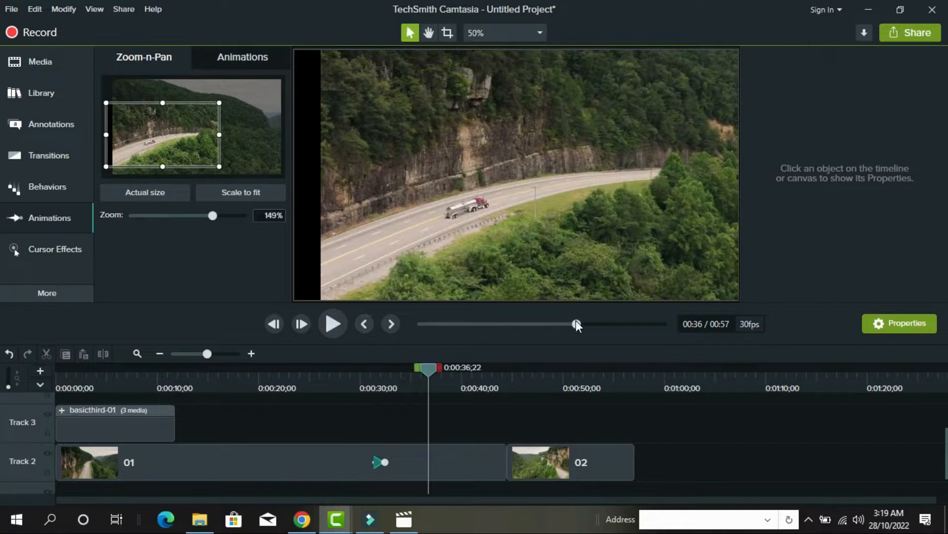
left_click_drag(207, 354, 225, 357)
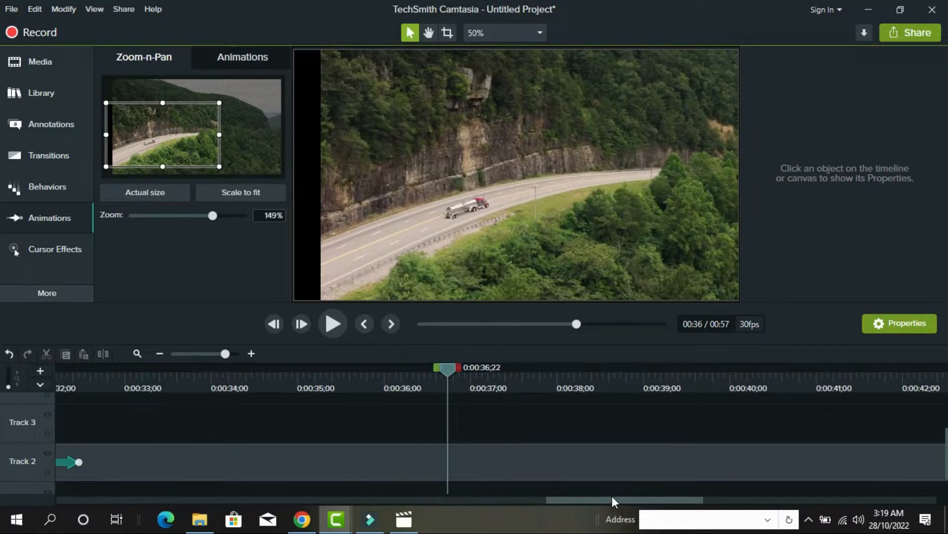
Replay the zoom on clip 01 from about 0:30, pausing at 0:34;06
left_click_drag(612, 496, 538, 497)
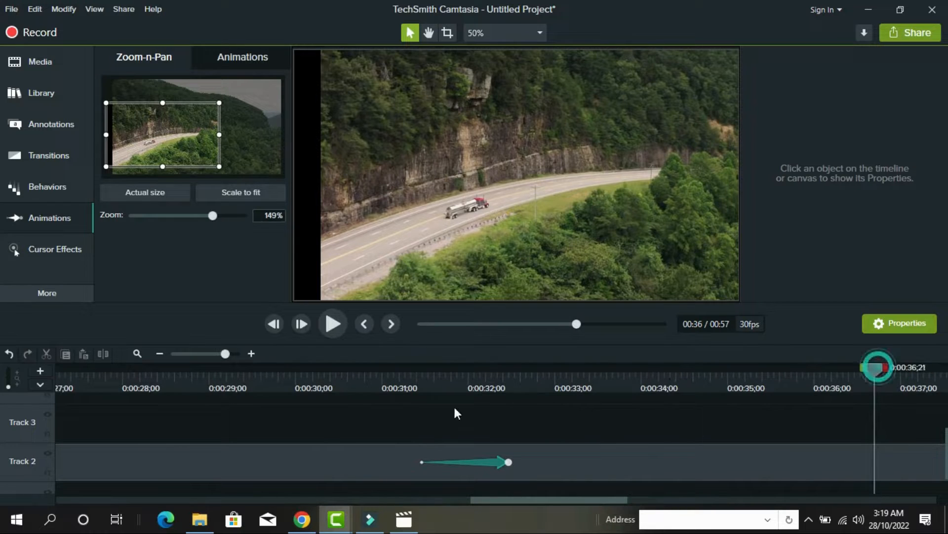
left_click(377, 406)
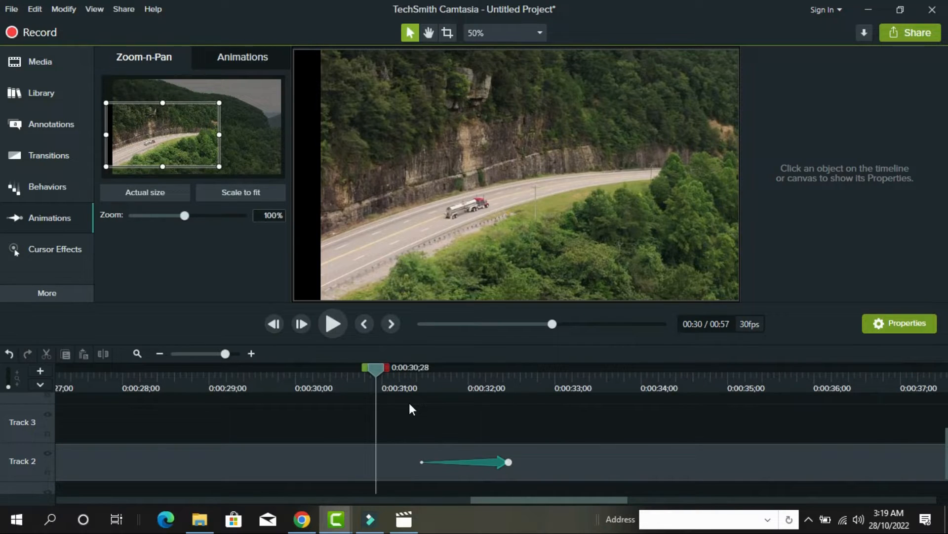
left_click(333, 322)
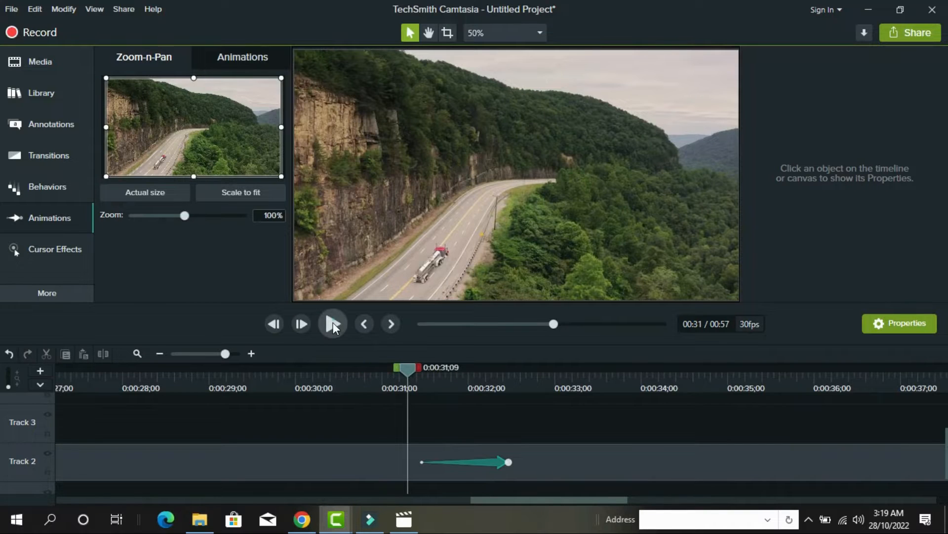
left_click(333, 322)
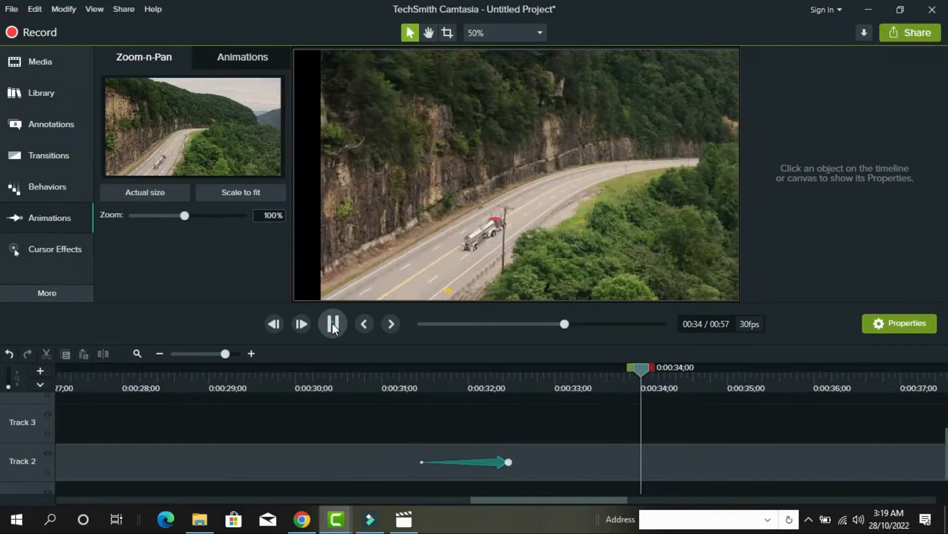
left_click(333, 324)
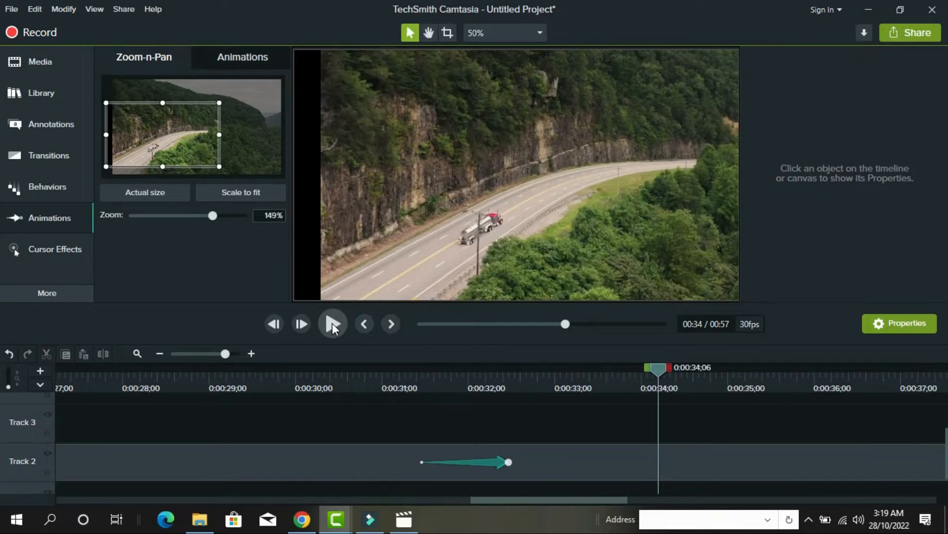
scroll(482, 419, "down", 1)
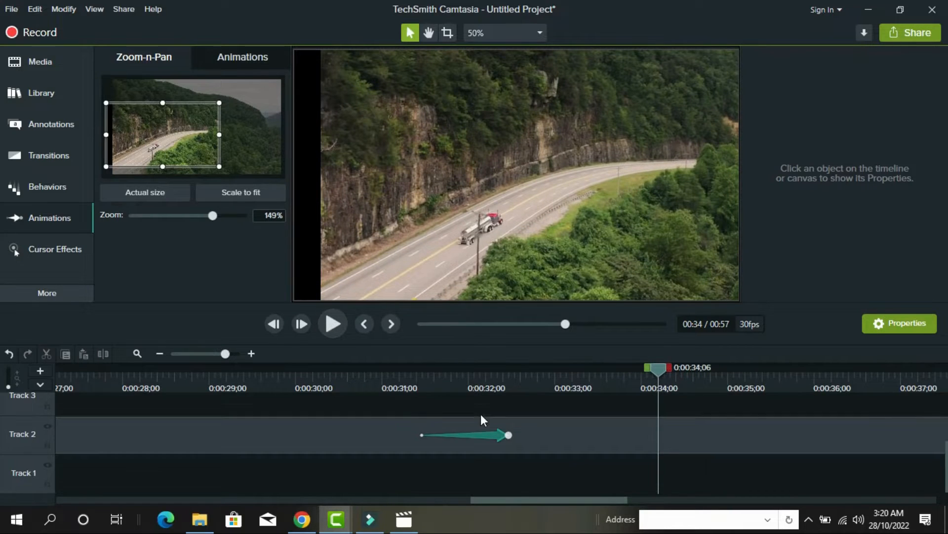
Show Media, replay the zoom from just before 0:30 to 0:34;04, and zoom the timeline out
left_click(39, 63)
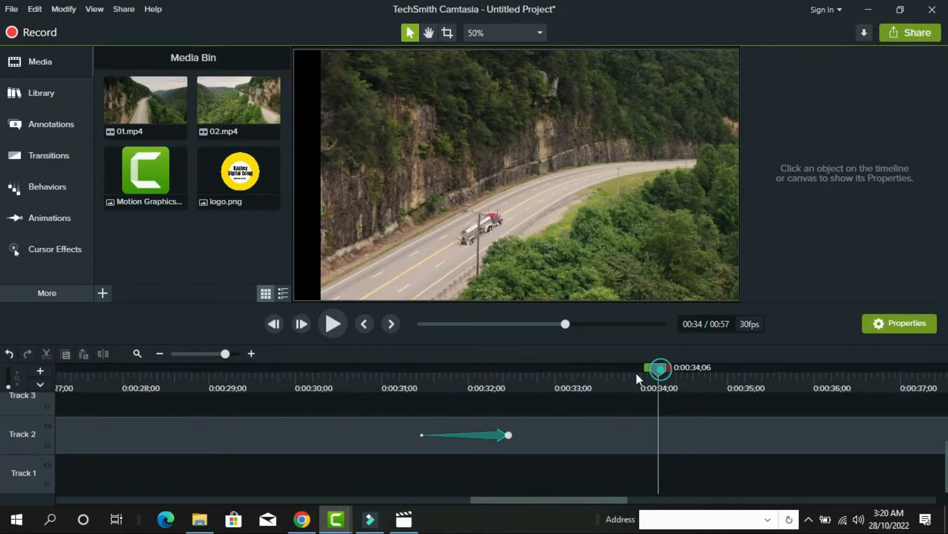
left_click_drag(636, 374, 407, 383)
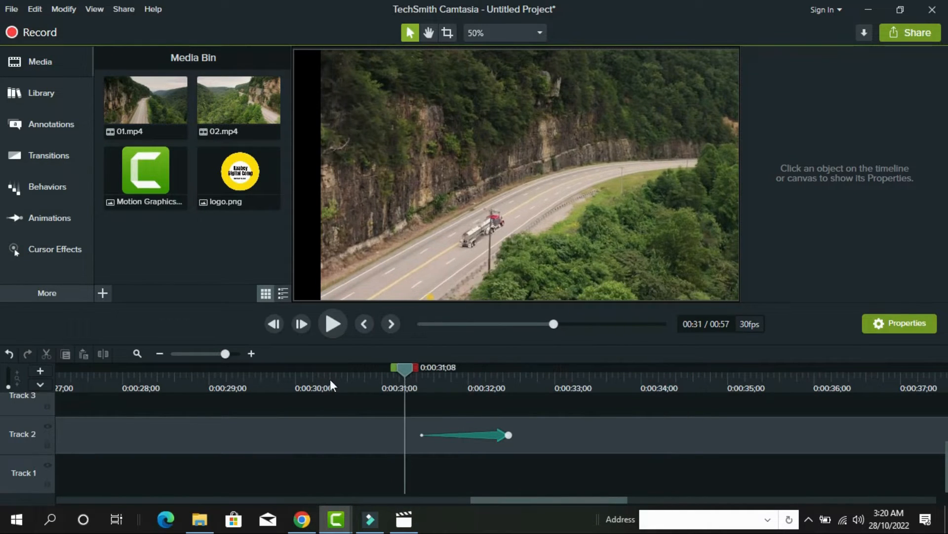
left_click(289, 381)
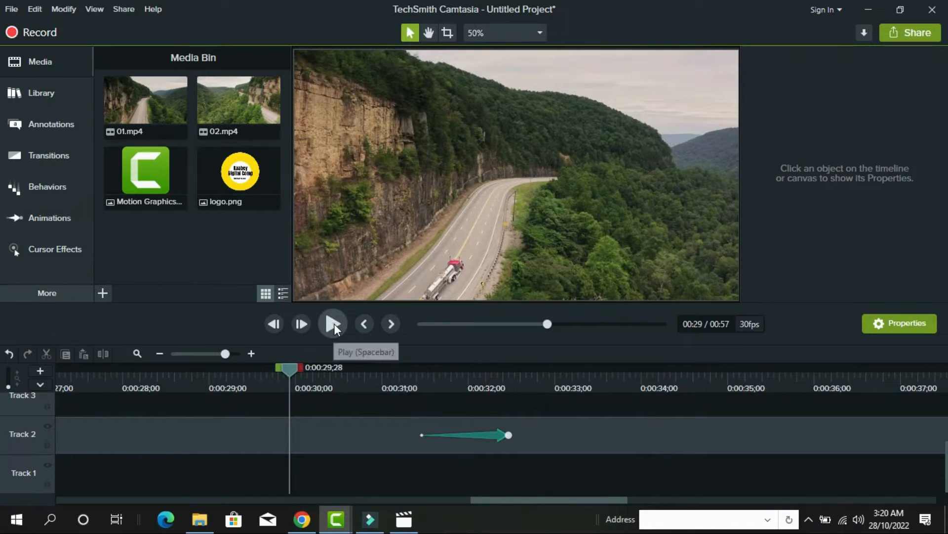
left_click(334, 324)
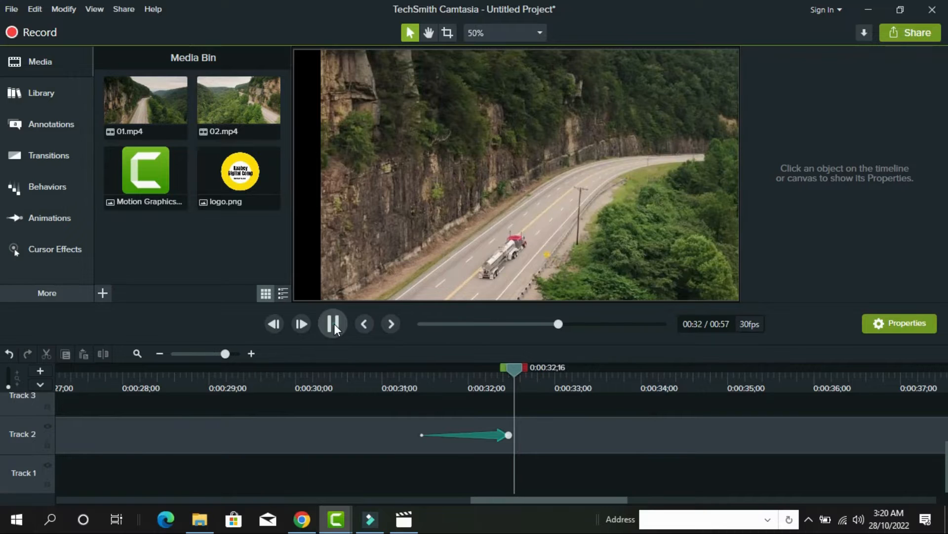
left_click(334, 324)
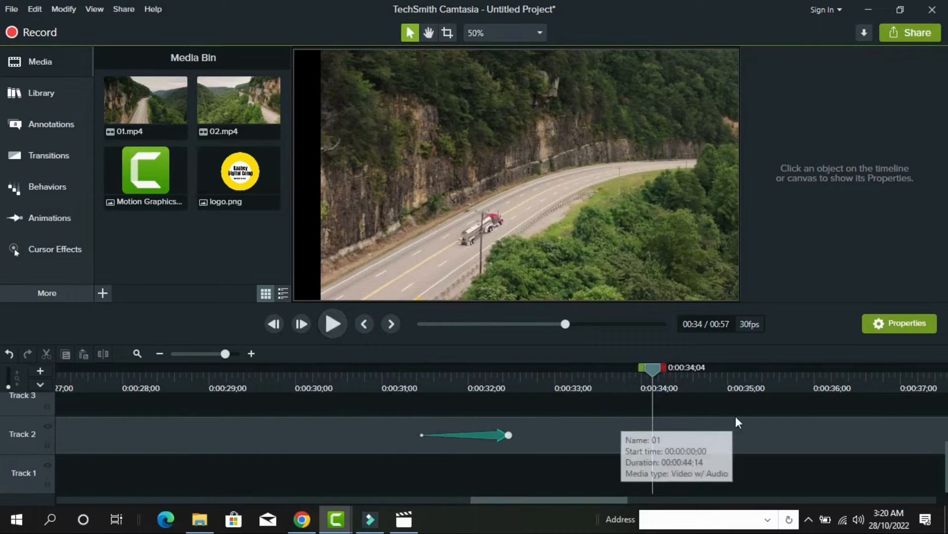
mouse_move(217, 356)
left_mouse_down()
mouse_move(184, 350)
mouse_move(219, 353)
left_mouse_up()
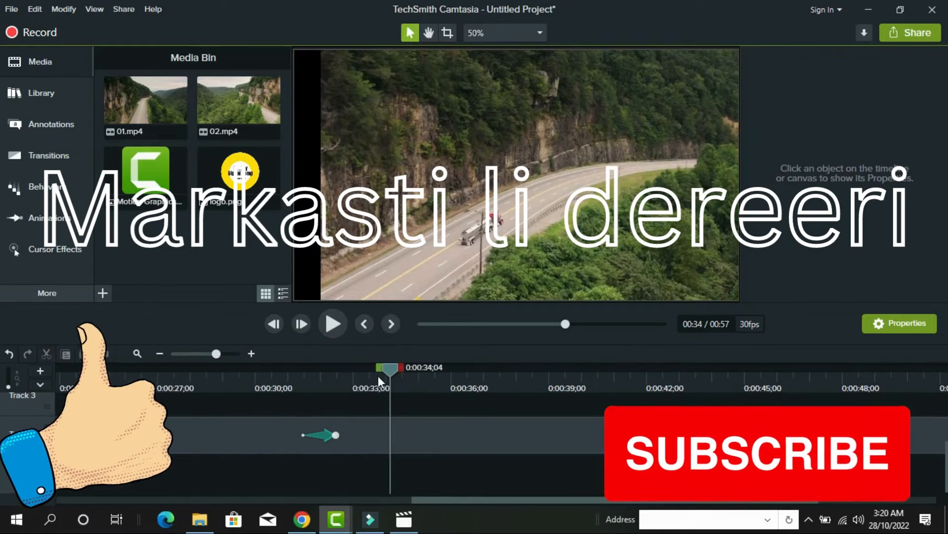